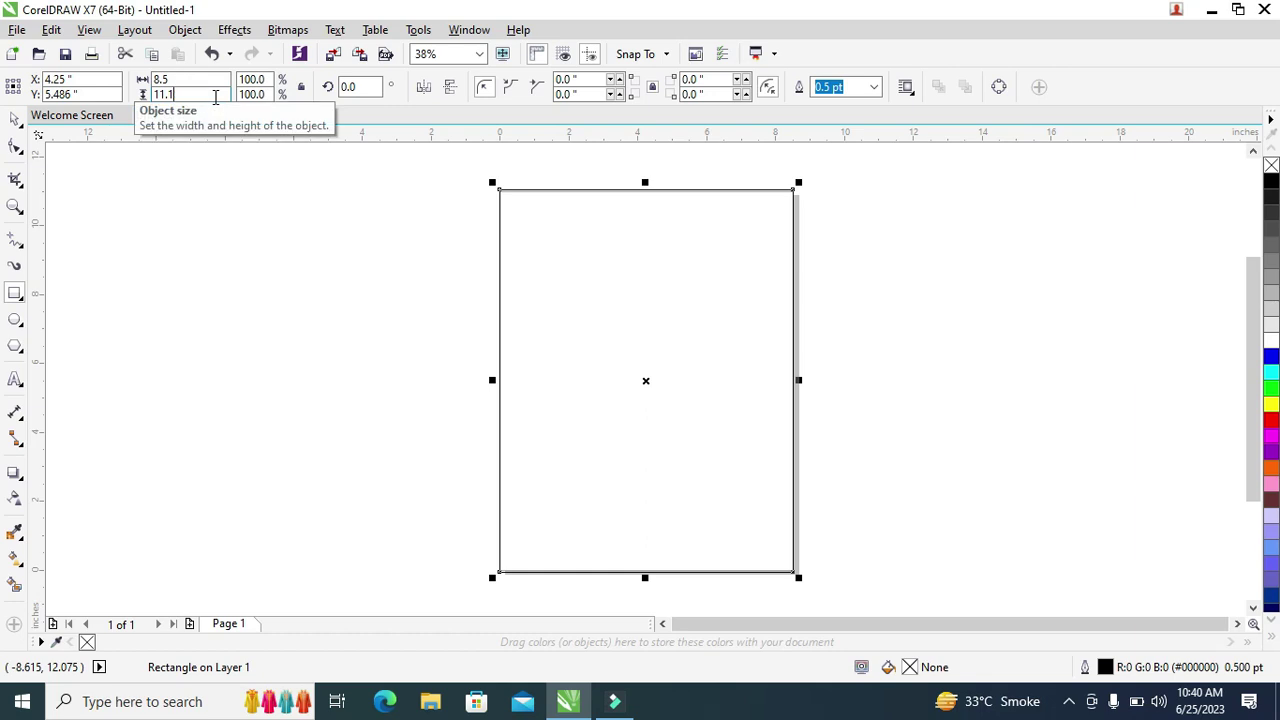
- Set the page rectangle's size to 8.5 by 11 inches
{"action": "key", "text": "Return"}
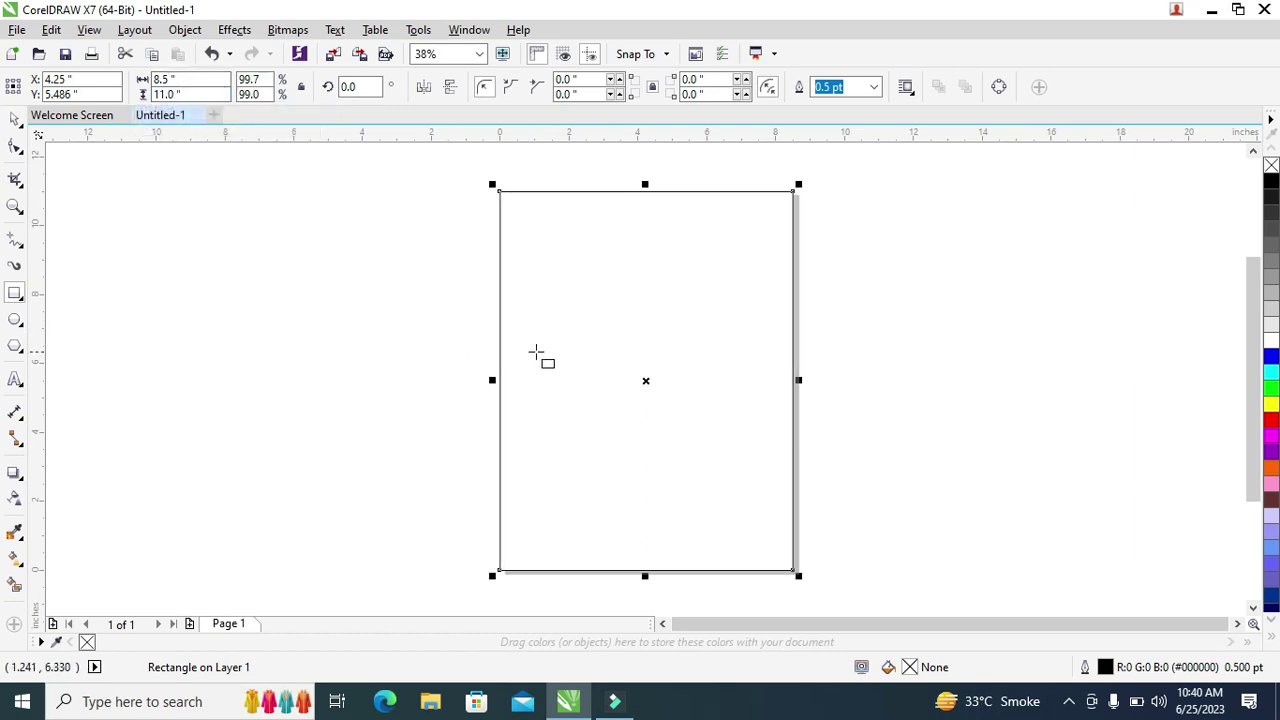
- Draw a circle about 5.4 inches across left of the page and give it a 12 pt red outline
{"action": "left_click", "coordinate": [15, 319]}
{"action": "left_click_drag", "start_coordinate": [249, 259], "coordinate": [361, 440]}
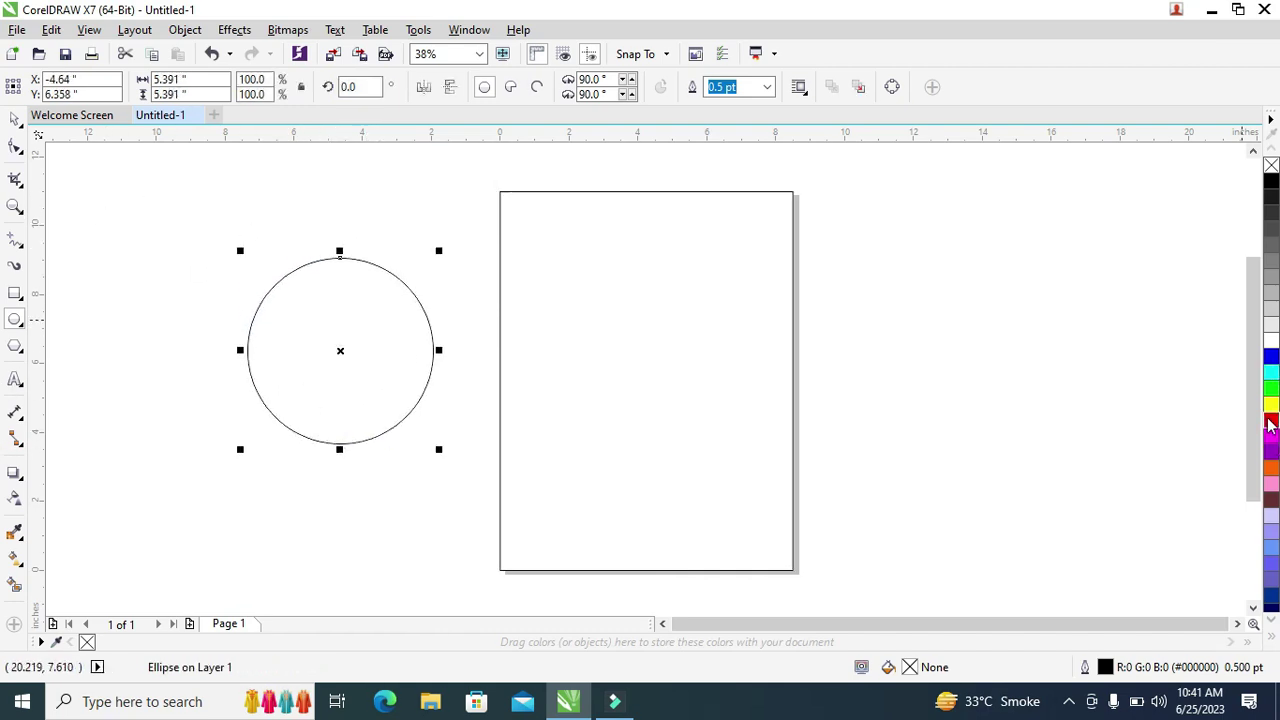
{"action": "right_click", "coordinate": [1268, 421]}
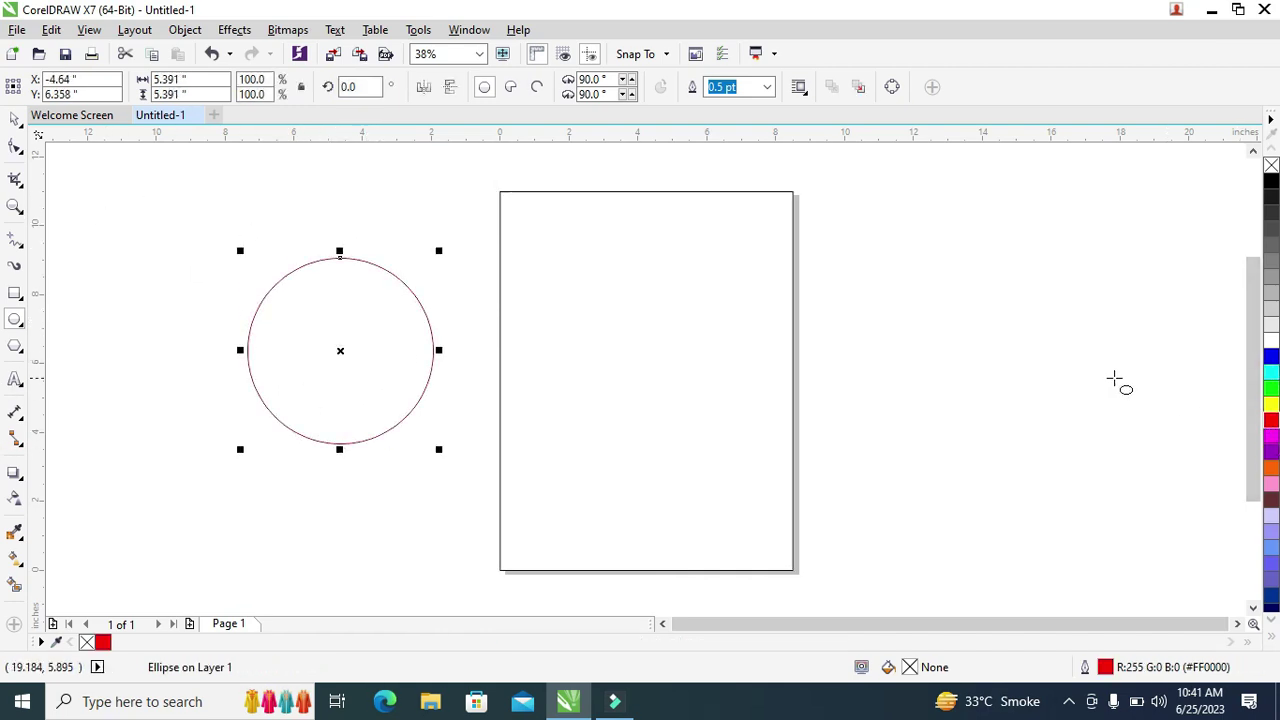
{"action": "left_click", "coordinate": [766, 88]}
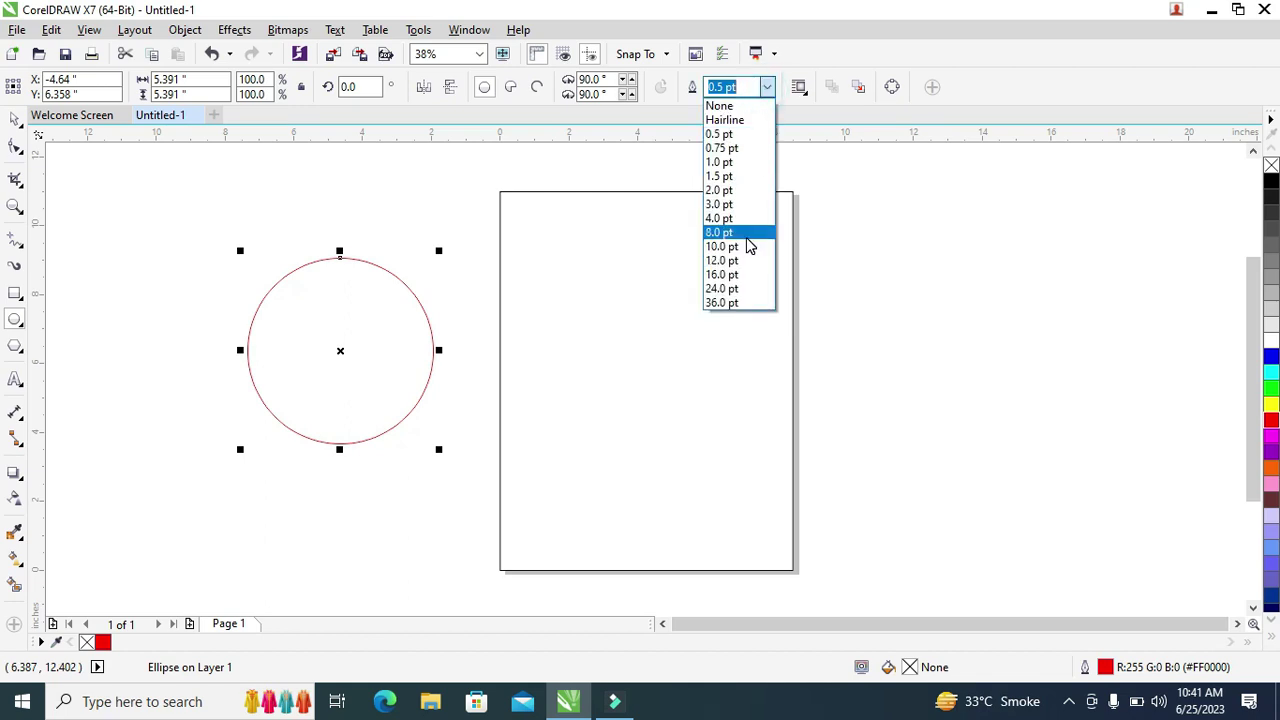
{"action": "left_click", "coordinate": [722, 260]}
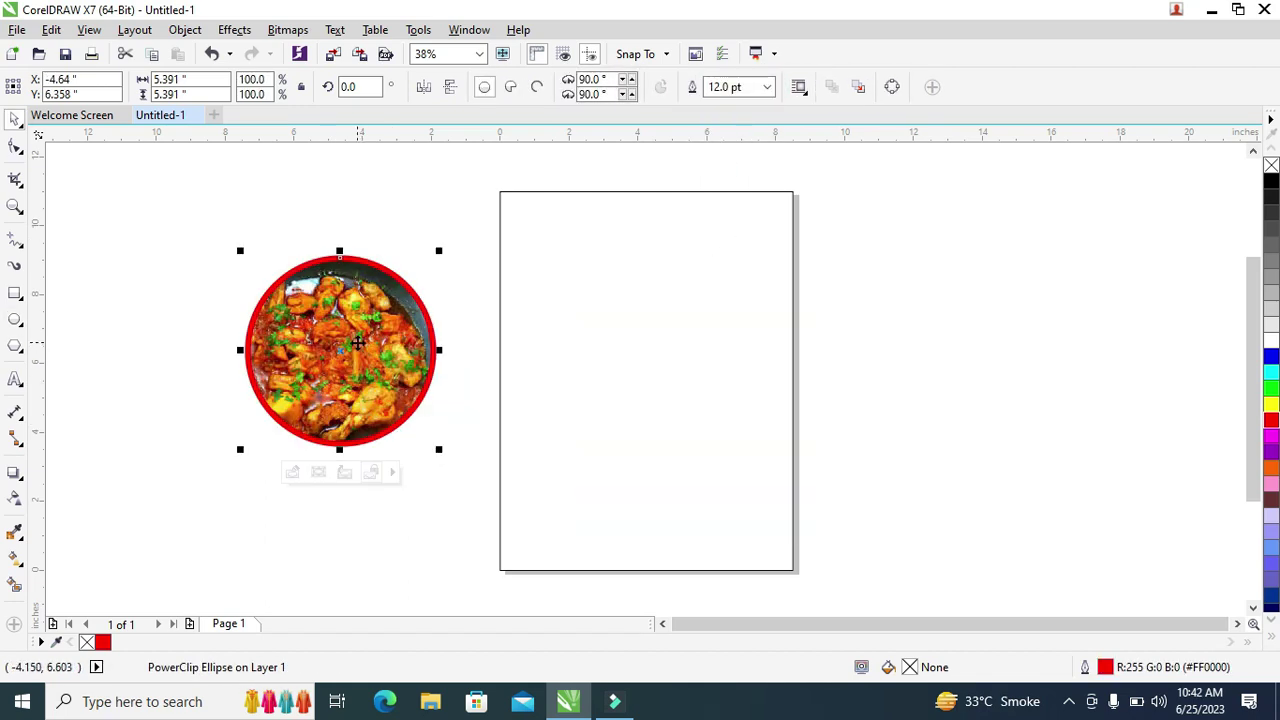
- Edit the large circle's PowerClip, shrinking the chicken photo to about 5.9 inches square around the circle
{"action": "right_click", "coordinate": [295, 325]}
{"action": "left_click", "coordinate": [385, 169]}
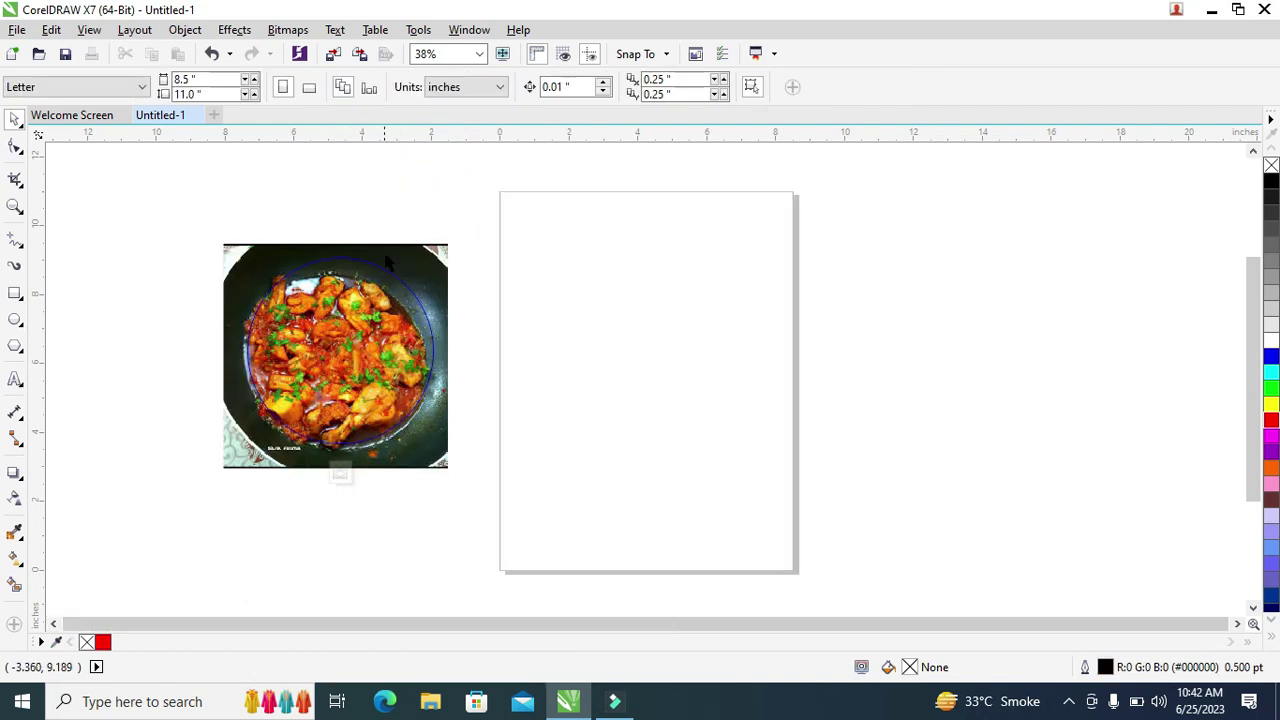
{"action": "left_click", "coordinate": [390, 262]}
{"action": "left_click_drag", "start_coordinate": [218, 467], "coordinate": [228, 465]}
{"action": "left_click_drag", "start_coordinate": [446, 244], "coordinate": [443, 229]}
{"action": "right_click", "coordinate": [375, 326]}
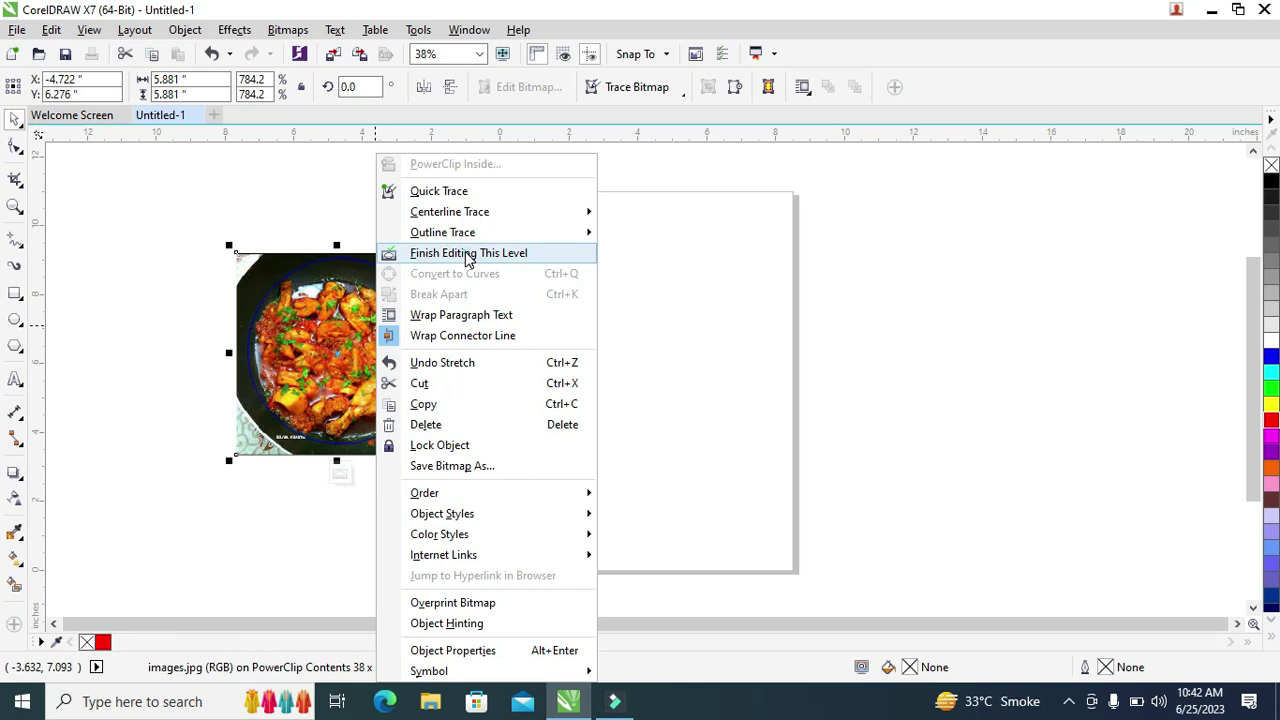
{"action": "left_click", "coordinate": [468, 253]}
- Create a smaller circle about 2 inches across above the photo's upper left, with a 12 pt red outline and white fill
{"action": "left_click_drag", "start_coordinate": [148, 215], "coordinate": [201, 299]}
{"action": "left_click", "coordinate": [767, 87]}
{"action": "left_click", "coordinate": [757, 265]}
{"action": "left_click", "coordinate": [1268, 421]}
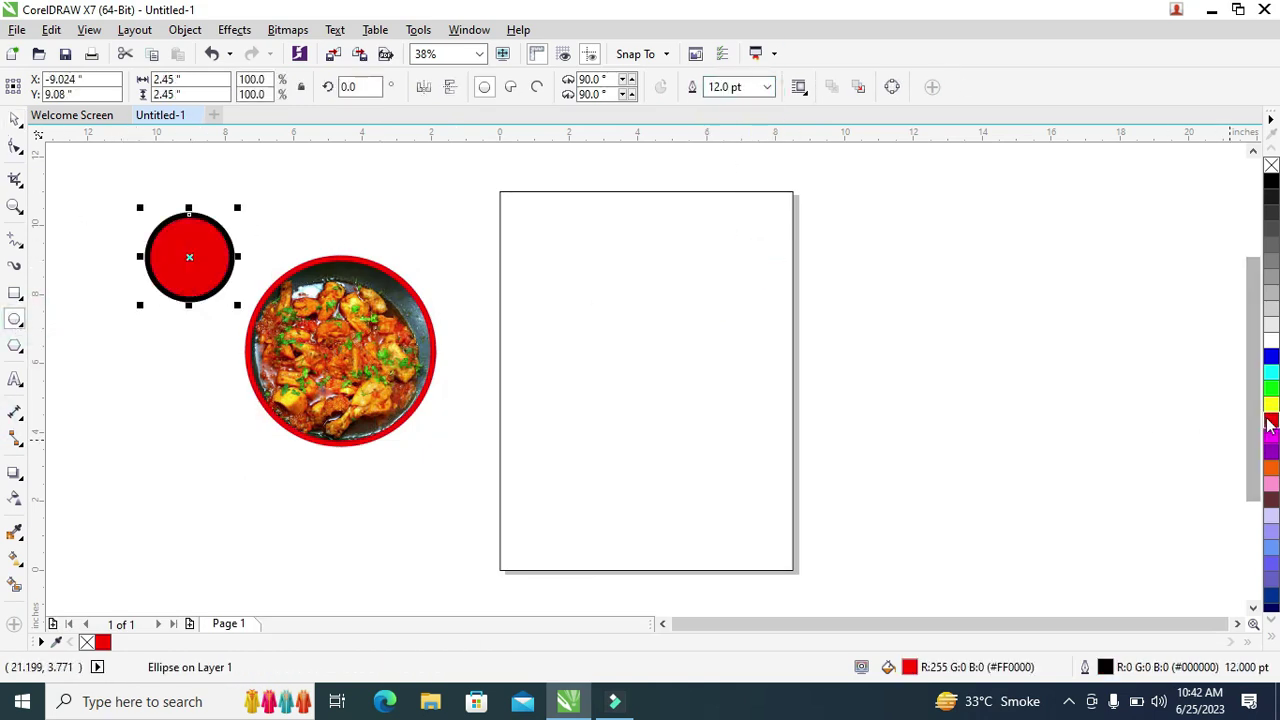
{"action": "right_click", "coordinate": [1265, 425]}
{"action": "left_click", "coordinate": [1270, 340]}
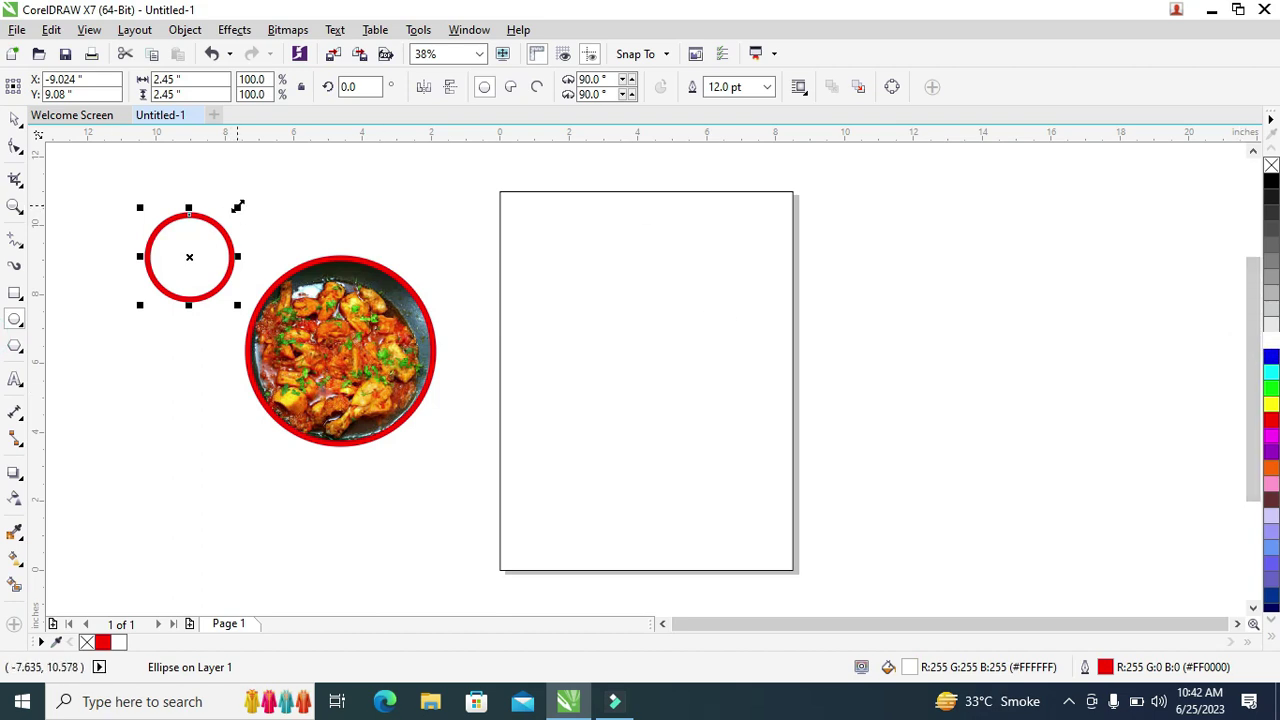
{"action": "left_click_drag", "start_coordinate": [237, 206], "coordinate": [225, 218]}
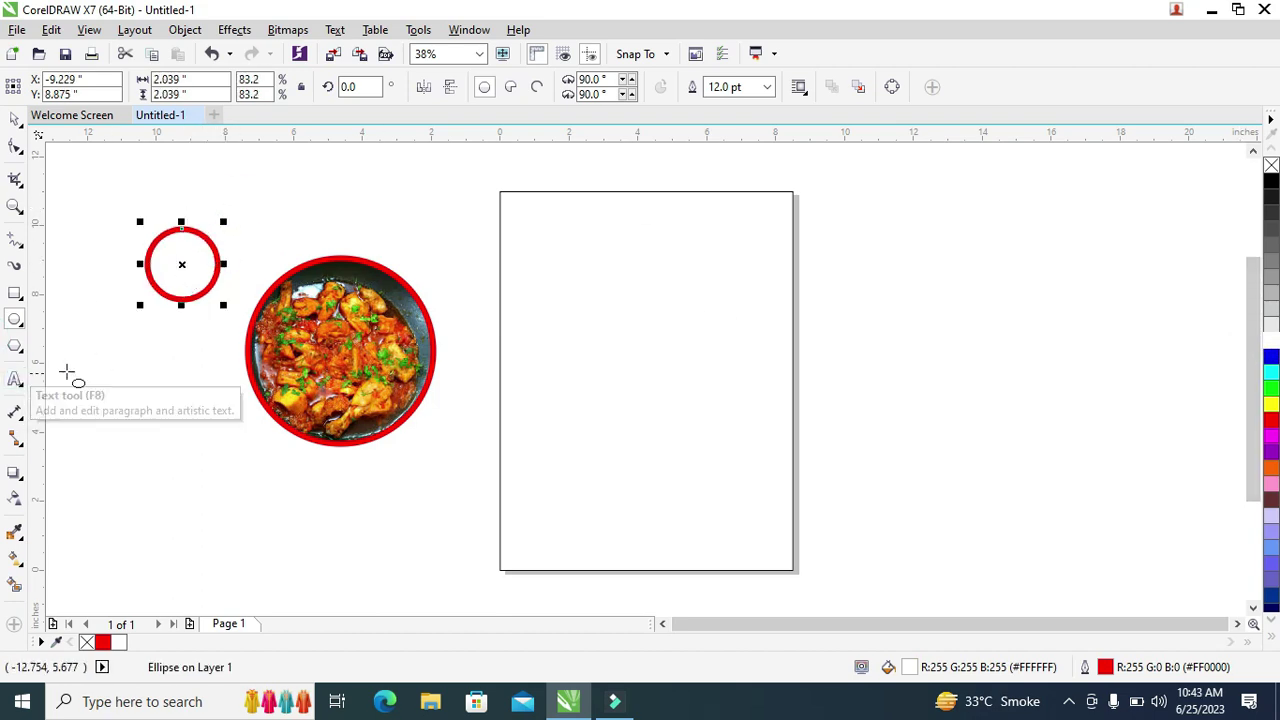
- Add the two-line text ORDER NOW left of the page and set its font to Britannic Bold
{"action": "left_click", "coordinate": [637, 336]}
{"action": "left_click", "coordinate": [16, 380]}
{"action": "left_click", "coordinate": [90, 424]}
{"action": "left_click", "coordinate": [97, 430]}
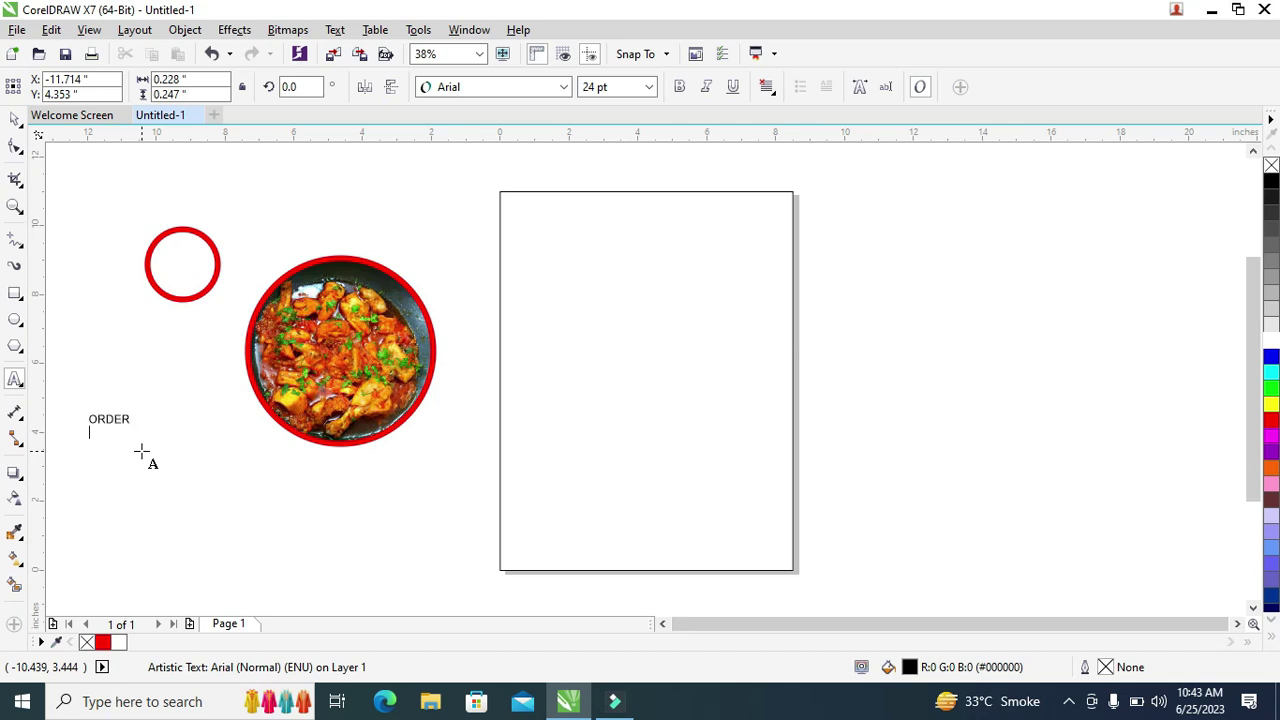
{"action": "key", "text": "Escape"}
{"action": "left_click", "coordinate": [15, 118]}
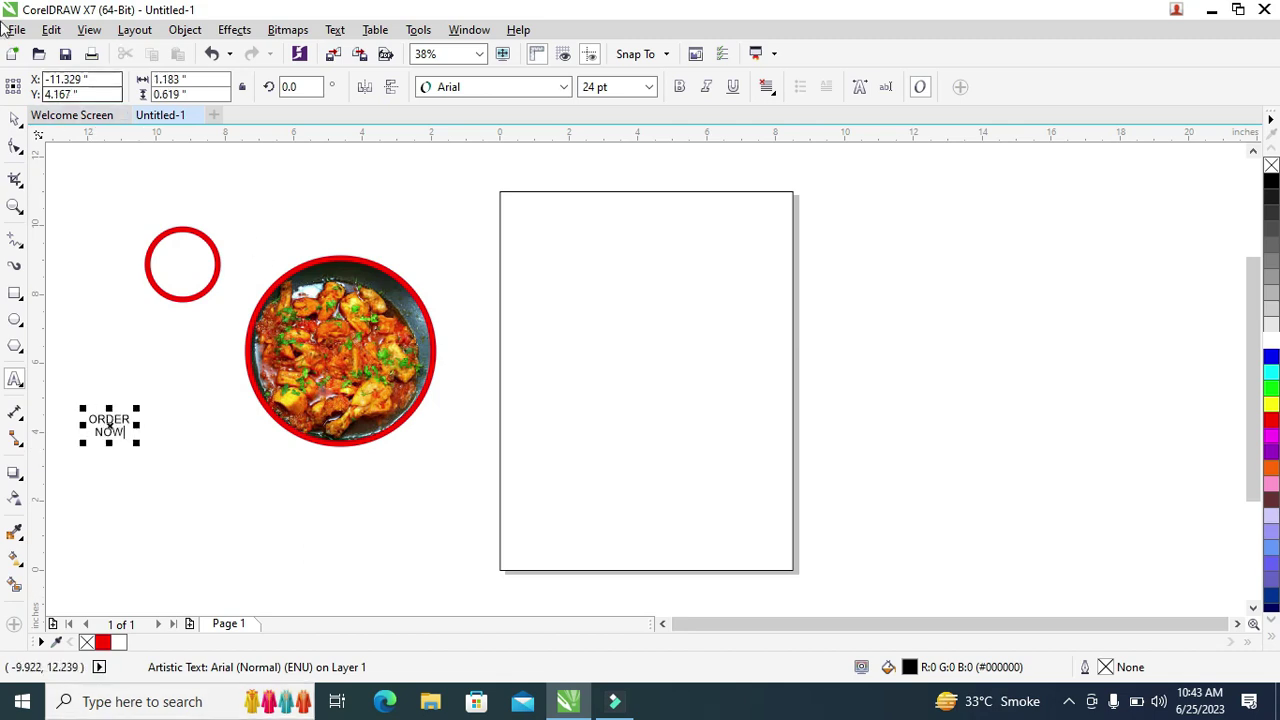
{"action": "left_click", "coordinate": [563, 87]}
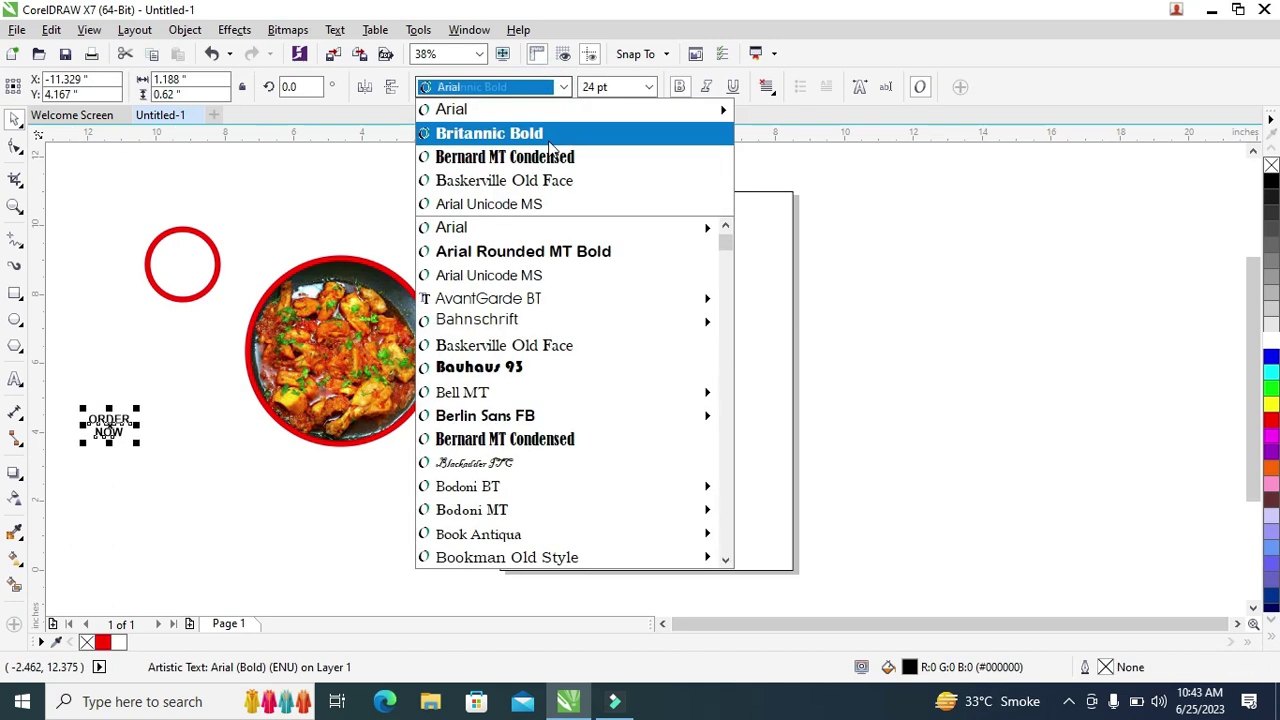
{"action": "left_click", "coordinate": [480, 131]}
{"action": "left_click", "coordinate": [362, 203]}
- Center the ORDER NOW text in the small white circle and group the two objects
{"action": "left_click", "coordinate": [108, 430]}
{"action": "left_click_drag", "start_coordinate": [131, 443], "coordinate": [182, 265]}
{"action": "left_click", "coordinate": [197, 300], "text": "shift"}
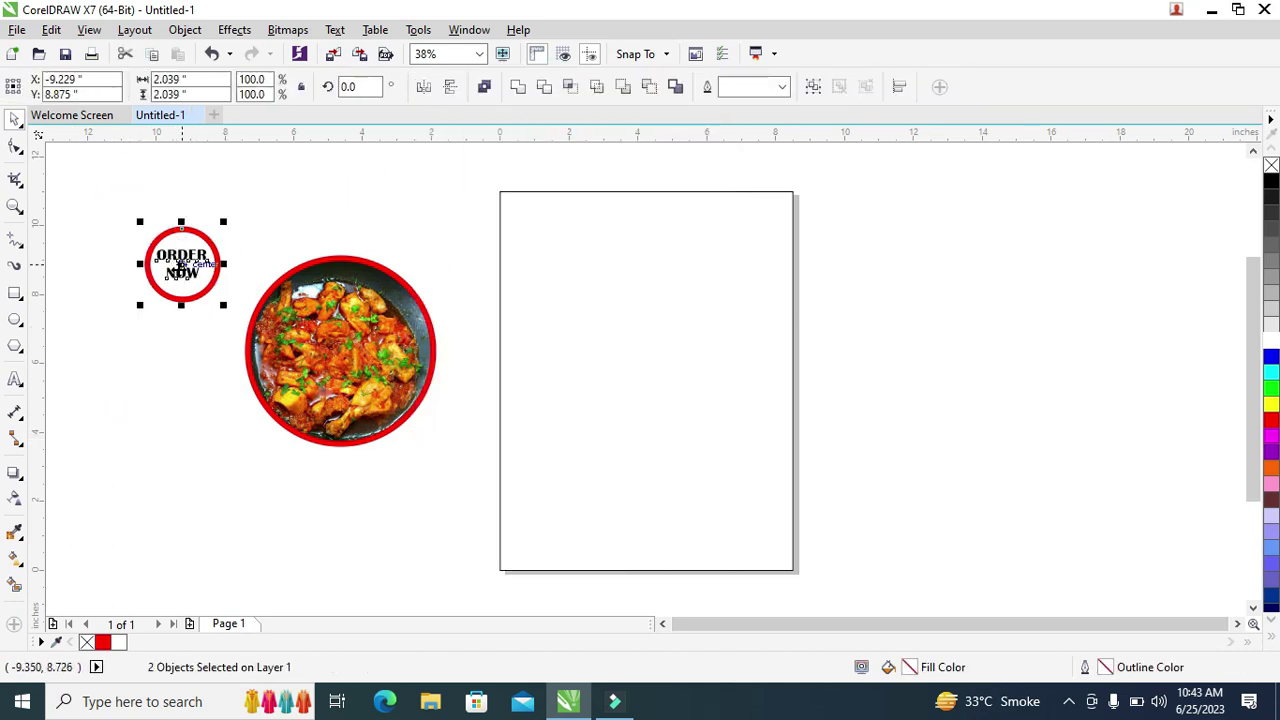
{"action": "key", "text": "ctrl+g"}
- Shrink the ORDER NOW badge and place it over the left edge of the chicken photo circle
{"action": "left_click_drag", "start_coordinate": [223, 222], "coordinate": [208, 230]}
{"action": "left_click_drag", "start_coordinate": [178, 269], "coordinate": [243, 377]}
{"action": "left_click", "coordinate": [155, 286]}
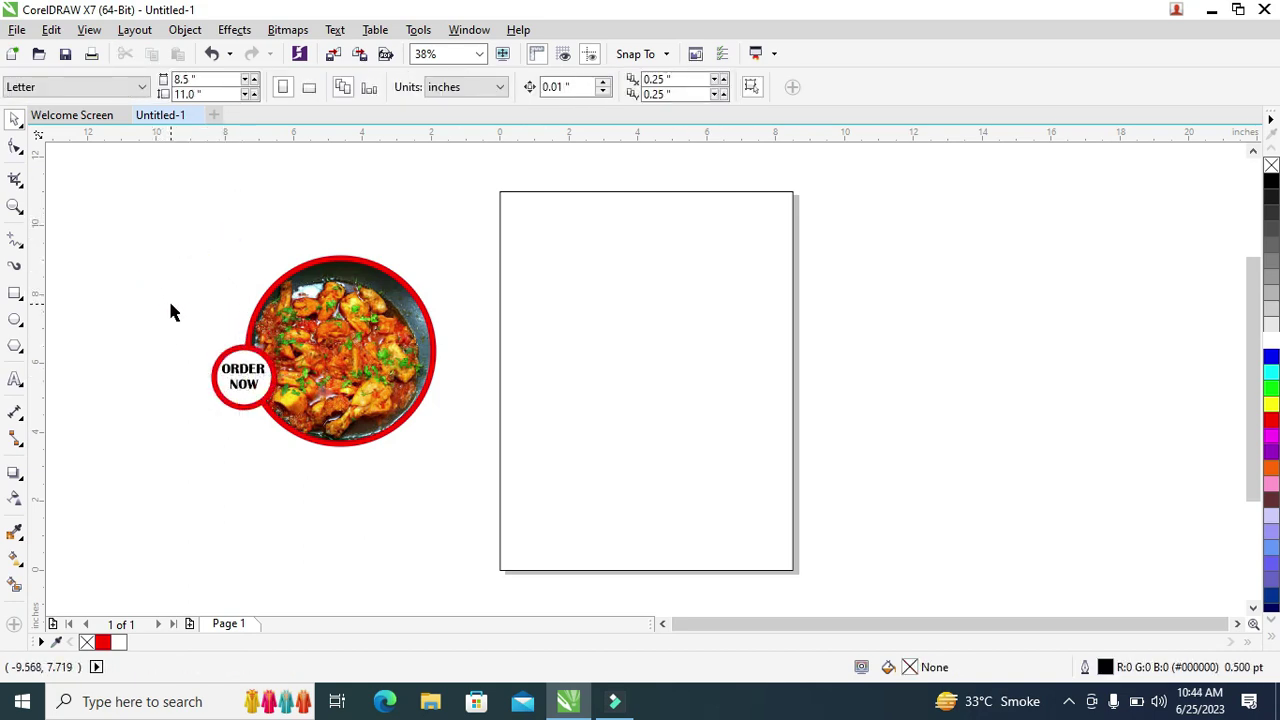
- Group the photo circle with its badge and PowerClip the group into the upper-right corner of the page rectangle
{"action": "left_click_drag", "start_coordinate": [155, 226], "coordinate": [490, 578]}
{"action": "key", "text": "ctrl+g"}
{"action": "left_click_drag", "start_coordinate": [325, 352], "coordinate": [752, 283]}
{"action": "left_click", "coordinate": [829, 340]}
- Edit the page rectangle's PowerClip and slightly adjust the position of the photo and badge group
{"action": "right_click", "coordinate": [703, 250]}
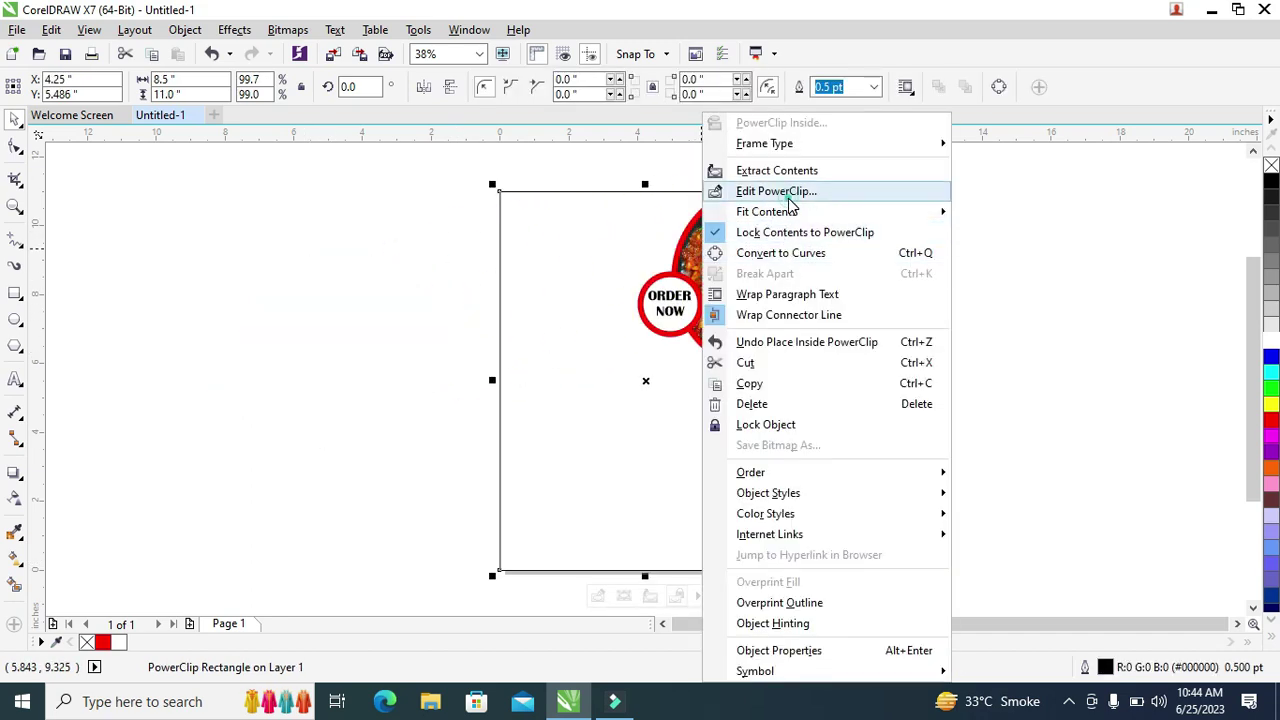
{"action": "left_click", "coordinate": [788, 199]}
{"action": "right_click", "coordinate": [745, 268]}
{"action": "left_click", "coordinate": [790, 251]}
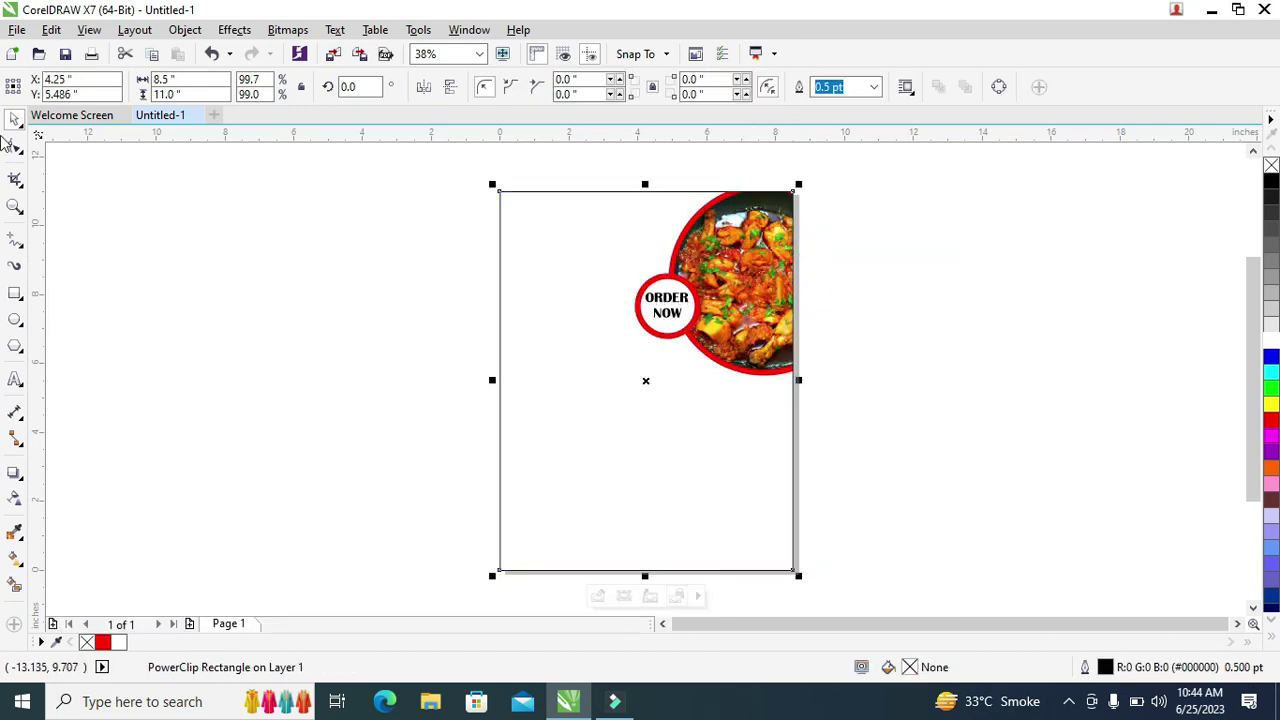
- Draw a circle about 1.9 inches across left of the page with a 10 pt red outline
{"action": "key", "text": "F7"}
{"action": "left_click_drag", "start_coordinate": [149, 249], "coordinate": [218, 318]}
{"action": "left_click", "coordinate": [767, 87]}
{"action": "left_click", "coordinate": [745, 259]}
{"action": "right_click", "coordinate": [1271, 419]}
- Fill the page rectangle with dark grey #4D4D4D
{"action": "left_click", "coordinate": [745, 255]}
{"action": "left_click", "coordinate": [1271, 197]}
{"action": "left_click", "coordinate": [1271, 228]}
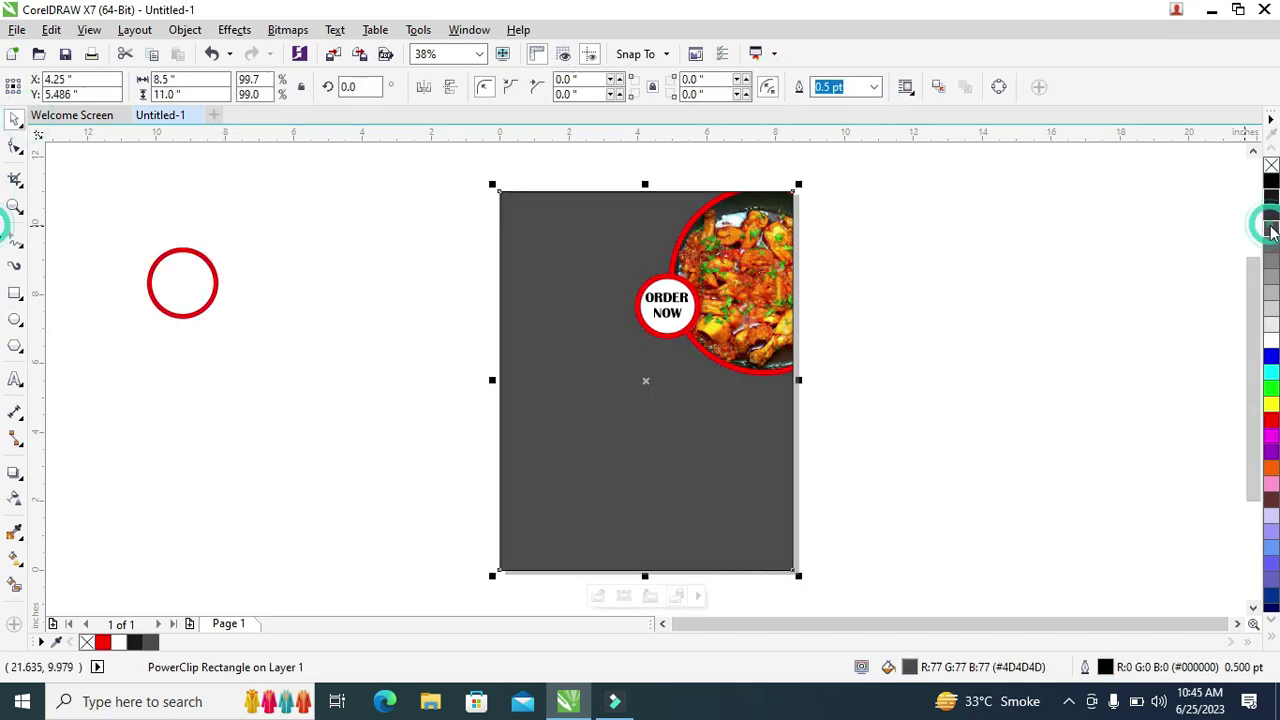
- Shrink the new red-outlined circle to about 1.65 inches and duplicate it into a vertical stack of three
{"action": "left_click", "coordinate": [206, 305]}
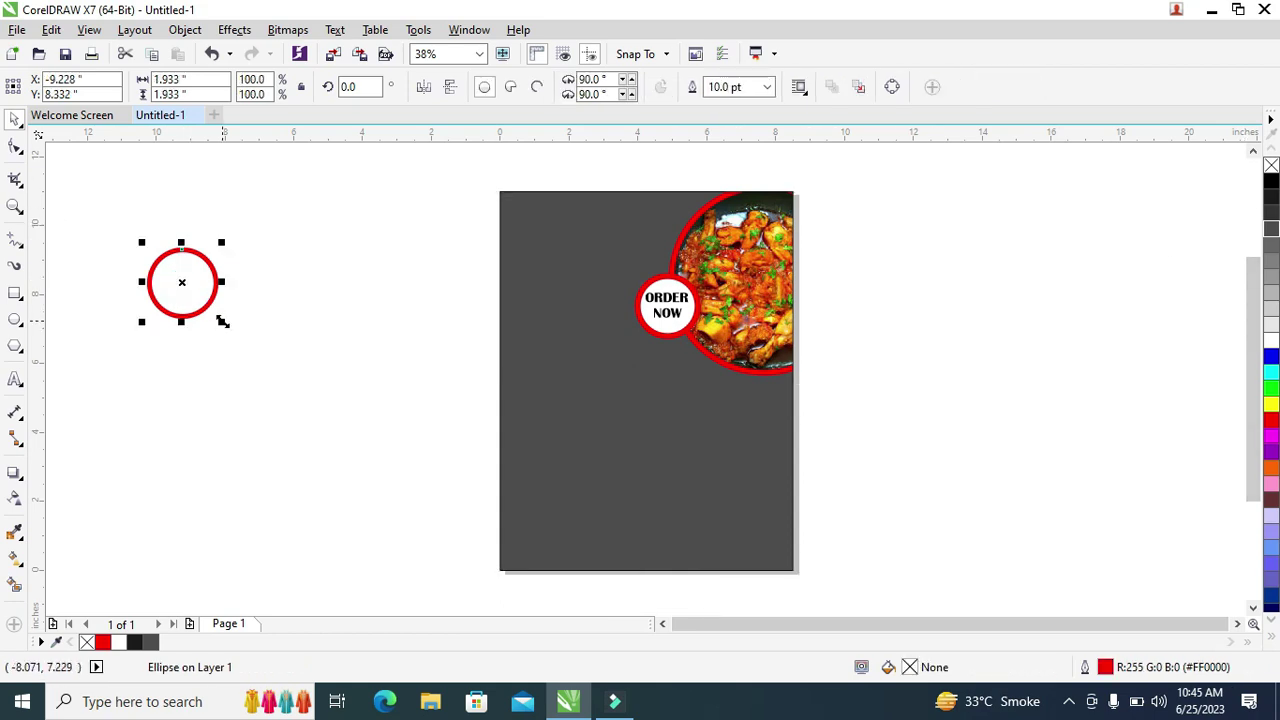
{"action": "left_click_drag", "start_coordinate": [221, 322], "coordinate": [173, 266]}
{"action": "right_click", "coordinate": [180, 357]}
{"action": "right_click", "coordinate": [173, 266]}
{"action": "left_click_drag", "start_coordinate": [173, 266], "coordinate": [174, 194]}
{"action": "left_click_drag", "start_coordinate": [174, 194], "coordinate": [166, 270]}
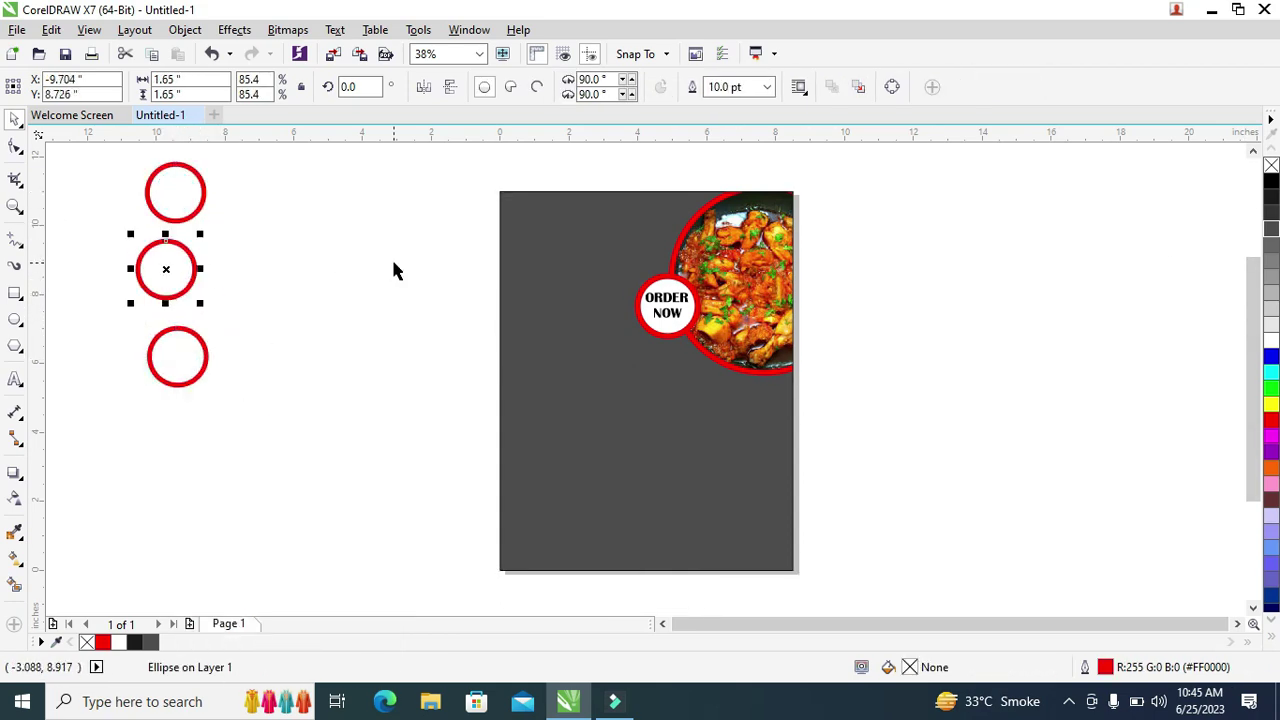
- Enlarge the top circle to about 2.1 inches and place it with two copies along the page's left side
{"action": "left_click", "coordinate": [202, 192]}
{"action": "left_click_drag", "start_coordinate": [210, 227], "coordinate": [252, 255]}
{"action": "left_click_drag", "start_coordinate": [193, 207], "coordinate": [551, 363]}
{"action": "left_click_drag", "start_coordinate": [600, 414], "coordinate": [583, 395]}
{"action": "left_click_drag", "start_coordinate": [548, 360], "coordinate": [549, 527]}
{"action": "left_click_drag", "start_coordinate": [549, 440], "coordinate": [542, 447]}
- Reposition the three red-outlined circles into a vertical column along the left side of the page
{"action": "left_click", "coordinate": [454, 400]}
{"action": "left_click", "coordinate": [400, 363]}
{"action": "left_click_drag", "start_coordinate": [549, 526], "coordinate": [436, 469]}
{"action": "left_click_drag", "start_coordinate": [542, 447], "coordinate": [550, 447]}
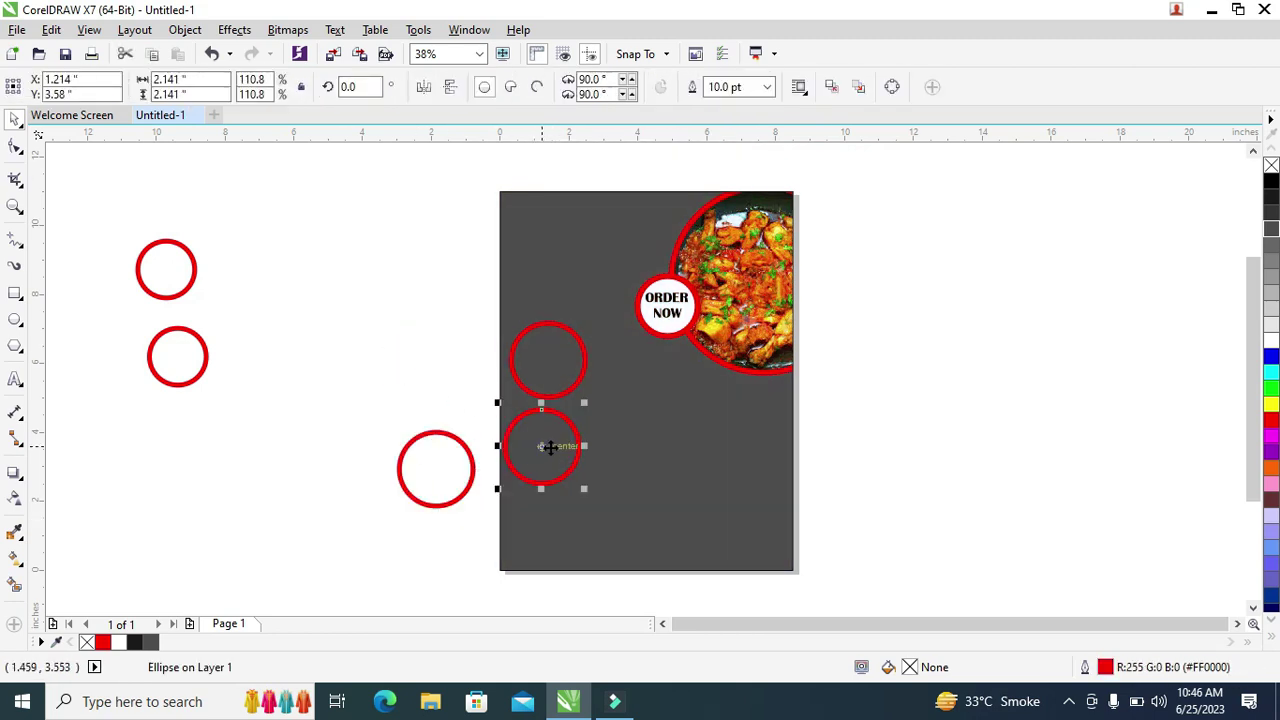
{"action": "left_click", "coordinate": [468, 309]}
{"action": "left_click_drag", "start_coordinate": [557, 414], "coordinate": [552, 443]}
{"action": "left_click_drag", "start_coordinate": [465, 460], "coordinate": [576, 518]}
{"action": "left_click_drag", "start_coordinate": [545, 360], "coordinate": [543, 332]}
{"action": "left_click_drag", "start_coordinate": [546, 458], "coordinate": [551, 425]}
{"action": "mouse_move", "coordinate": [549, 508]}
{"action": "left_mouse_down"}
{"action": "mouse_move", "coordinate": [550, 494]}
{"action": "mouse_move", "coordinate": [566, 524]}
{"action": "mouse_move", "coordinate": [557, 507]}
{"action": "left_mouse_up"}
- Try to align the three column circles by their top edges and undo the alignment
{"action": "left_click", "coordinate": [405, 439]}
{"action": "left_click", "coordinate": [418, 302]}
{"action": "left_click_drag", "start_coordinate": [412, 277], "coordinate": [652, 586]}
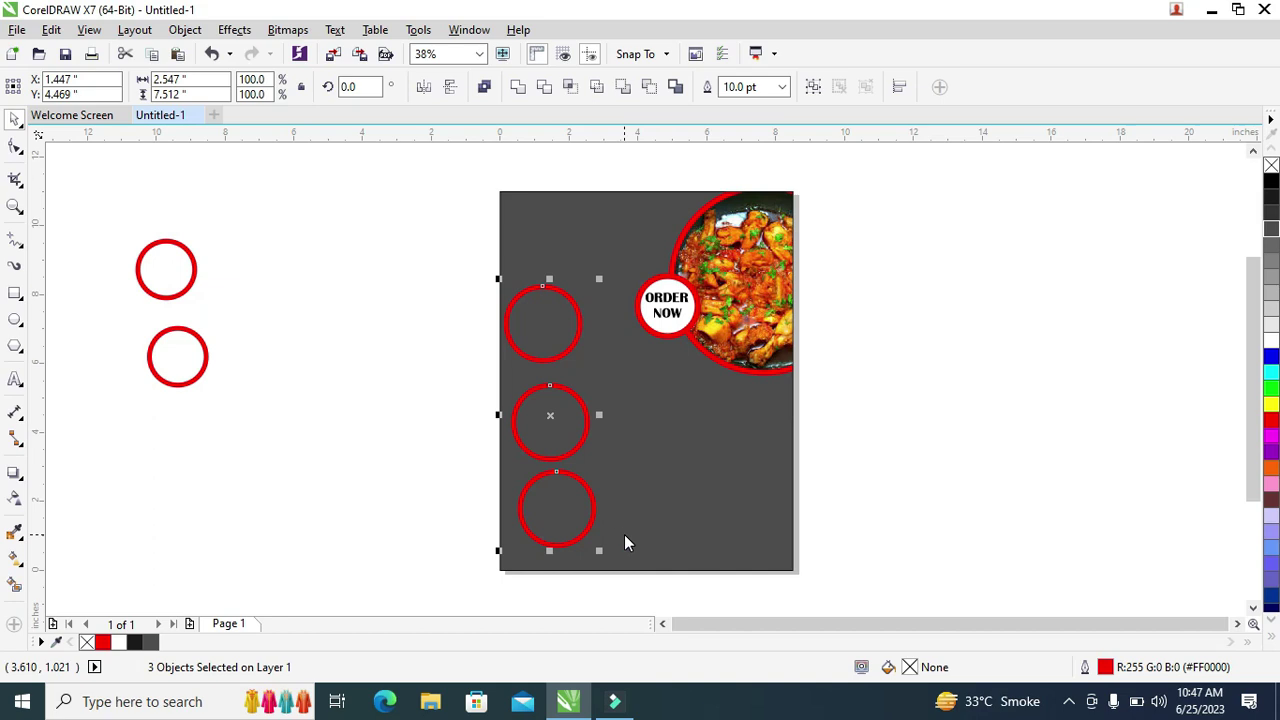
{"action": "key", "text": "ctrl+e"}
{"action": "left_click", "coordinate": [945, 97]}
{"action": "key", "text": "t"}
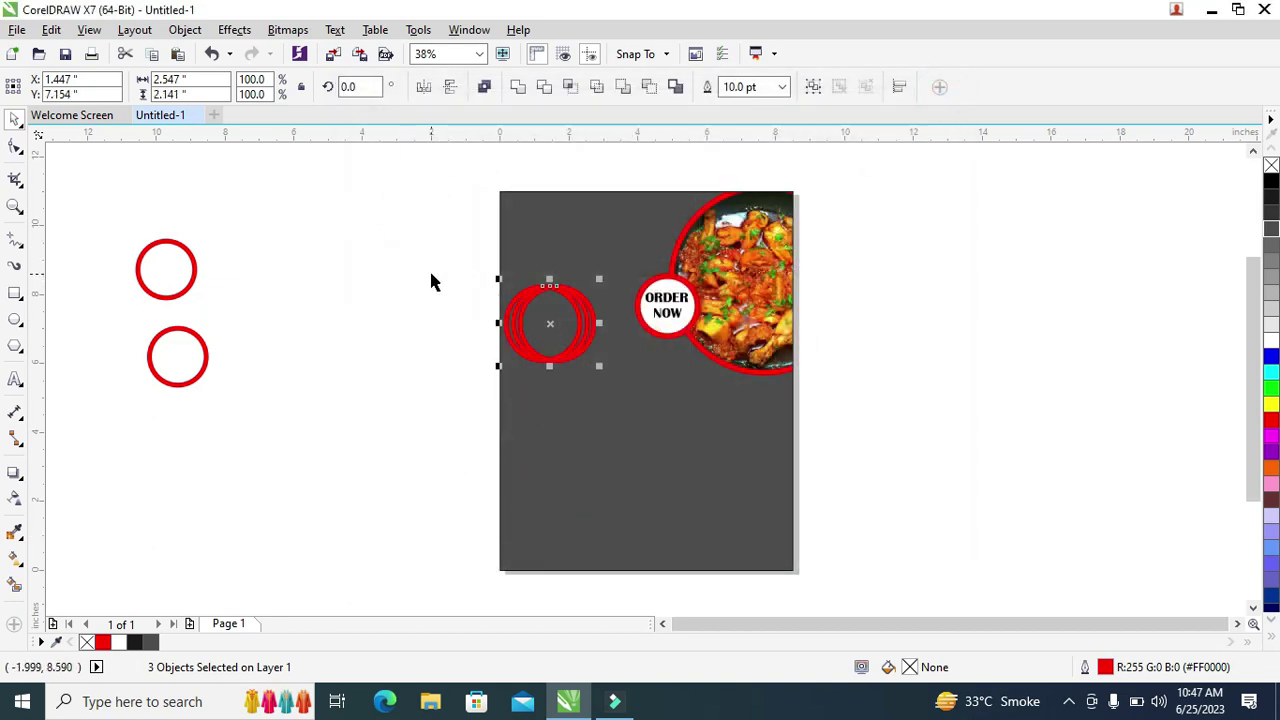
{"action": "key", "text": "ctrl+z"}
- Draw a circle about 4 inches across left of the page and fill it with red
{"action": "mouse_move", "coordinate": [101, 281]}
{"action": "left_mouse_down"}
{"action": "mouse_move", "coordinate": [251, 380]}
{"action": "mouse_move", "coordinate": [240, 420]}
{"action": "left_mouse_up"}
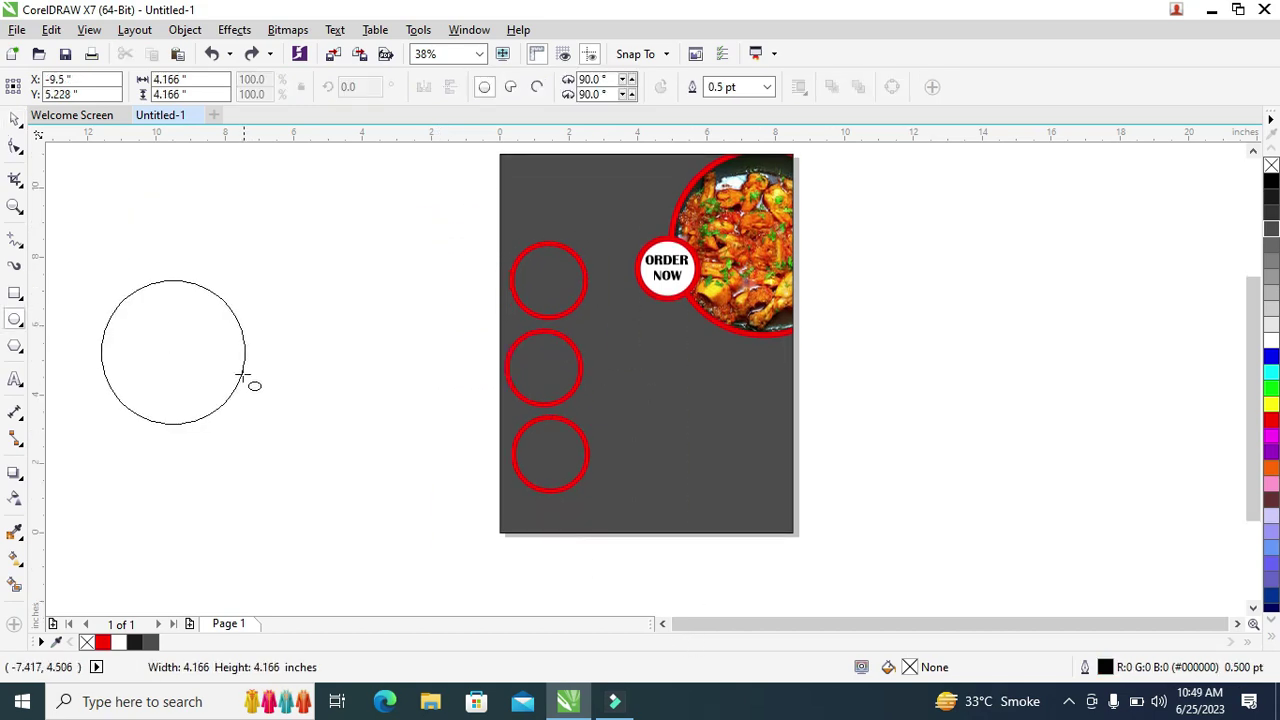
{"action": "left_click", "coordinate": [1270, 425]}
{"action": "key", "text": "Escape"}
- Set the document's default outline color for graphic objects to red
{"action": "left_click", "coordinate": [1270, 423]}
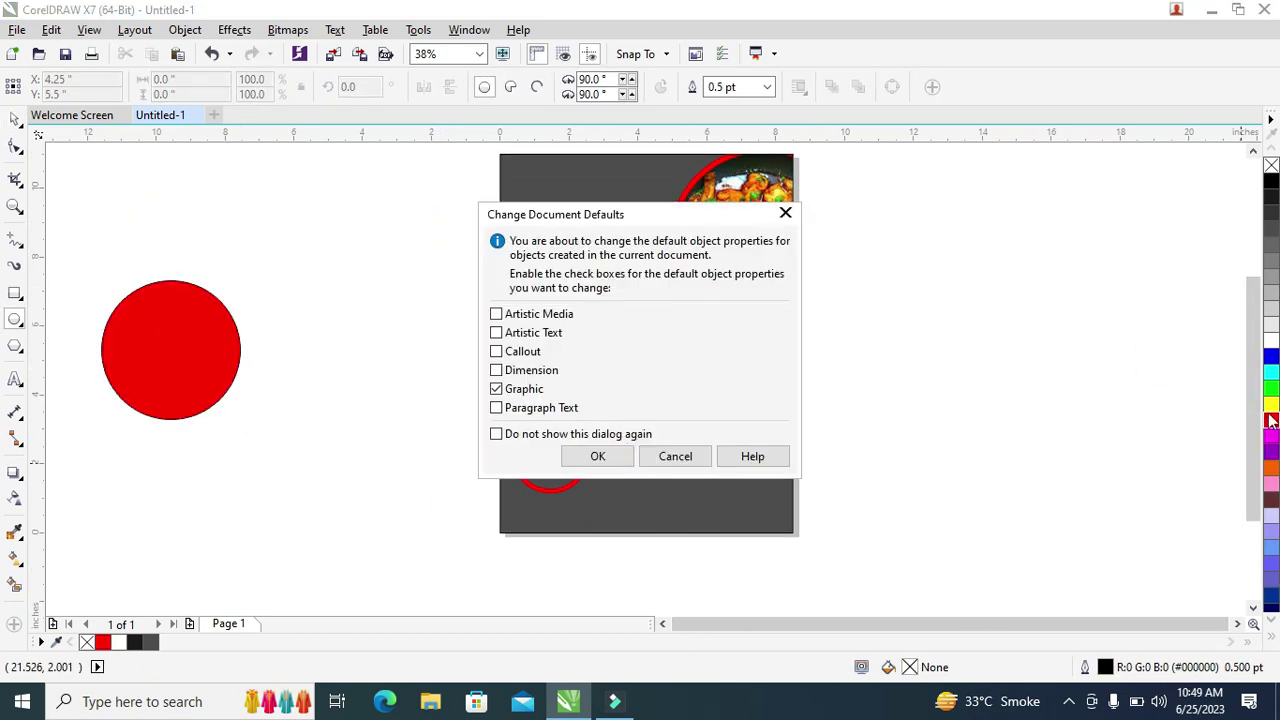
{"action": "left_click", "coordinate": [620, 460]}
{"action": "right_click", "coordinate": [1271, 420]}
{"action": "left_click", "coordinate": [620, 458]}
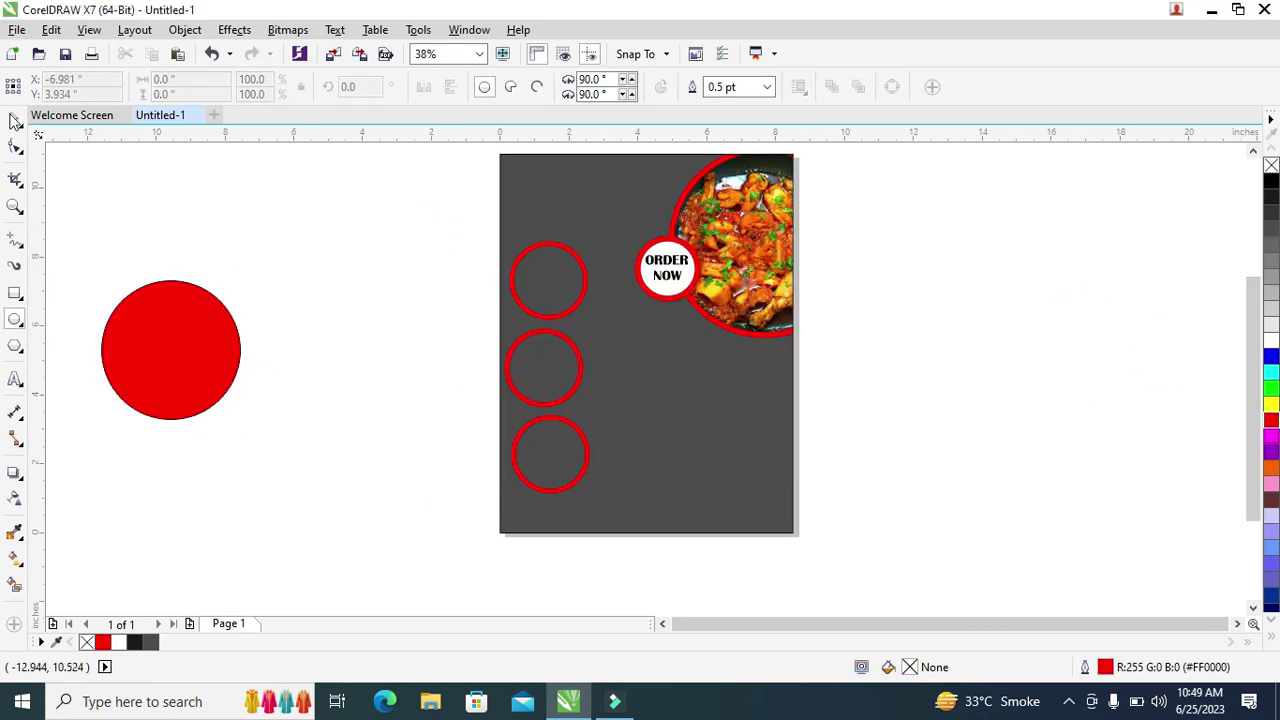
- Remove the red circle's outline and place it at the page's lower right, clipped by the bottom edge
{"action": "left_click", "coordinate": [14, 119]}
{"action": "left_click", "coordinate": [168, 345]}
{"action": "right_click", "coordinate": [1271, 165]}
{"action": "left_click_drag", "start_coordinate": [172, 349], "coordinate": [725, 530]}
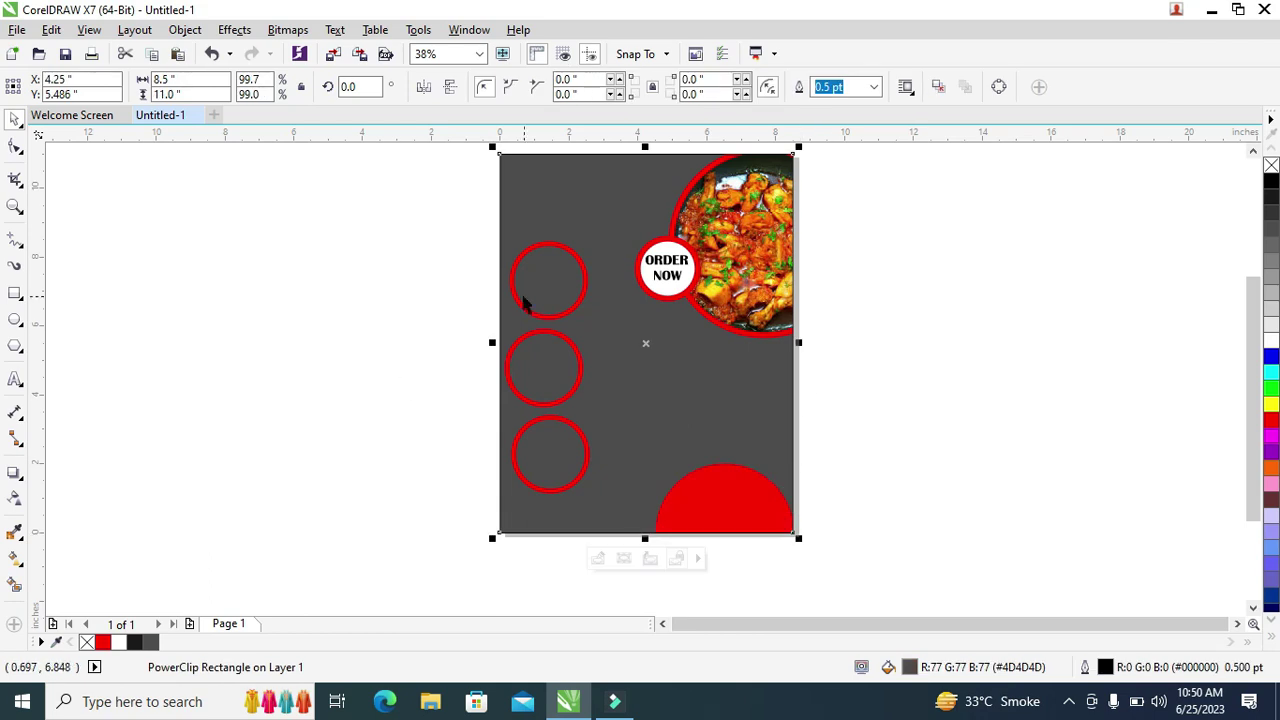
- Import the noodle photo images (1) from the Downloads folder and place it left of the page
{"action": "key", "text": "ctrl+i"}
{"action": "double_click", "coordinate": [840, 280]}
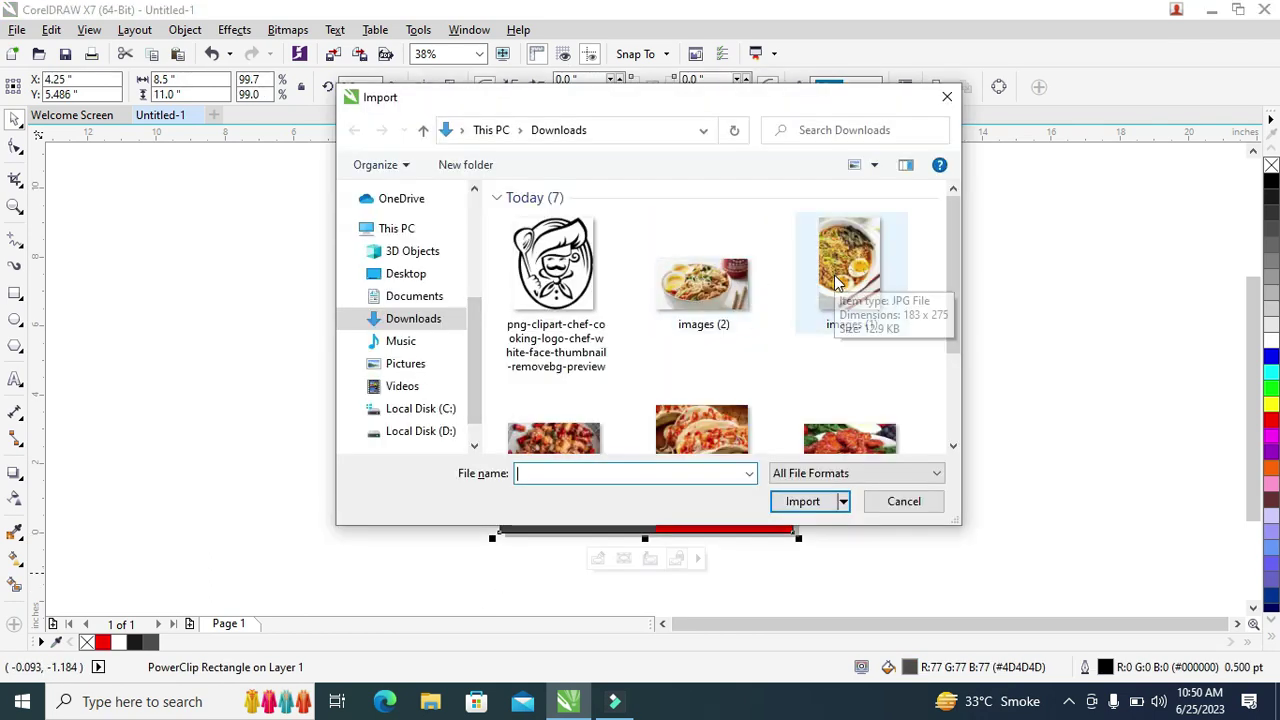
{"action": "left_click", "coordinate": [114, 177]}
- Switch to File Explorer, bring download (2) from the Downloads folder into CorelDRAW left of the page, and enlarge it
{"action": "left_click", "coordinate": [430, 701]}
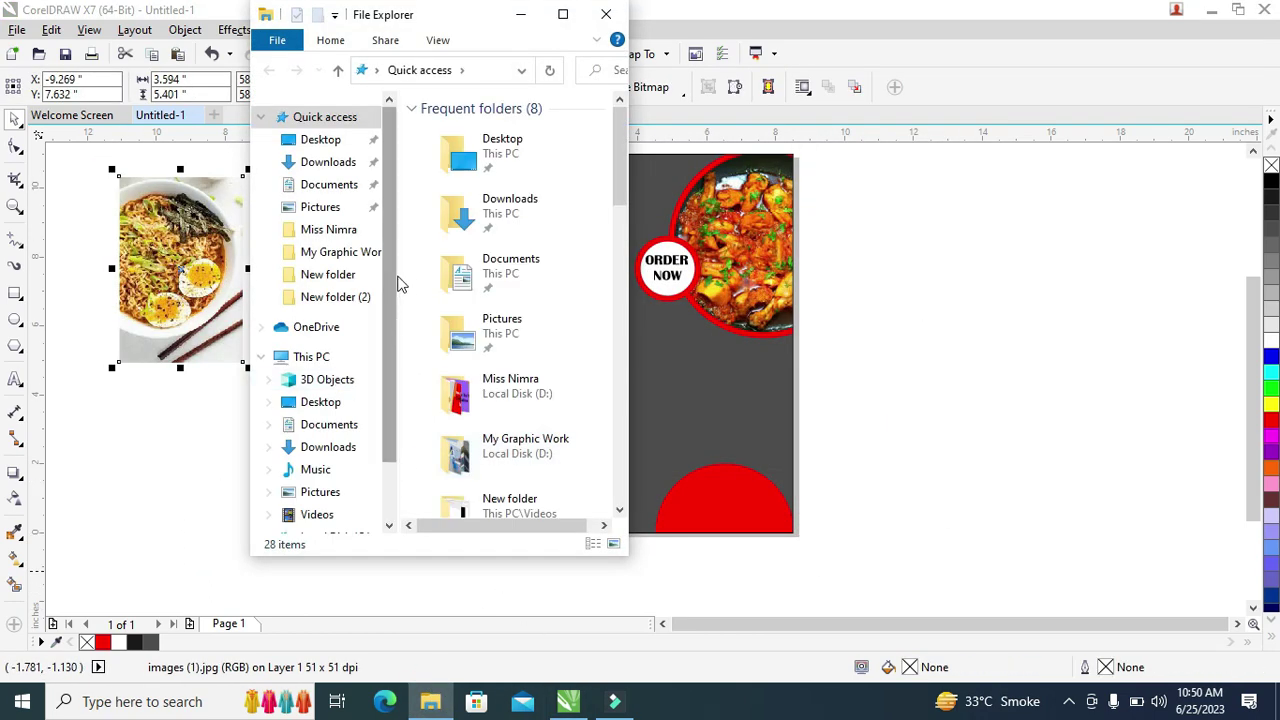
{"action": "left_click", "coordinate": [563, 11]}
{"action": "left_click", "coordinate": [80, 552]}
{"action": "left_click", "coordinate": [80, 156]}
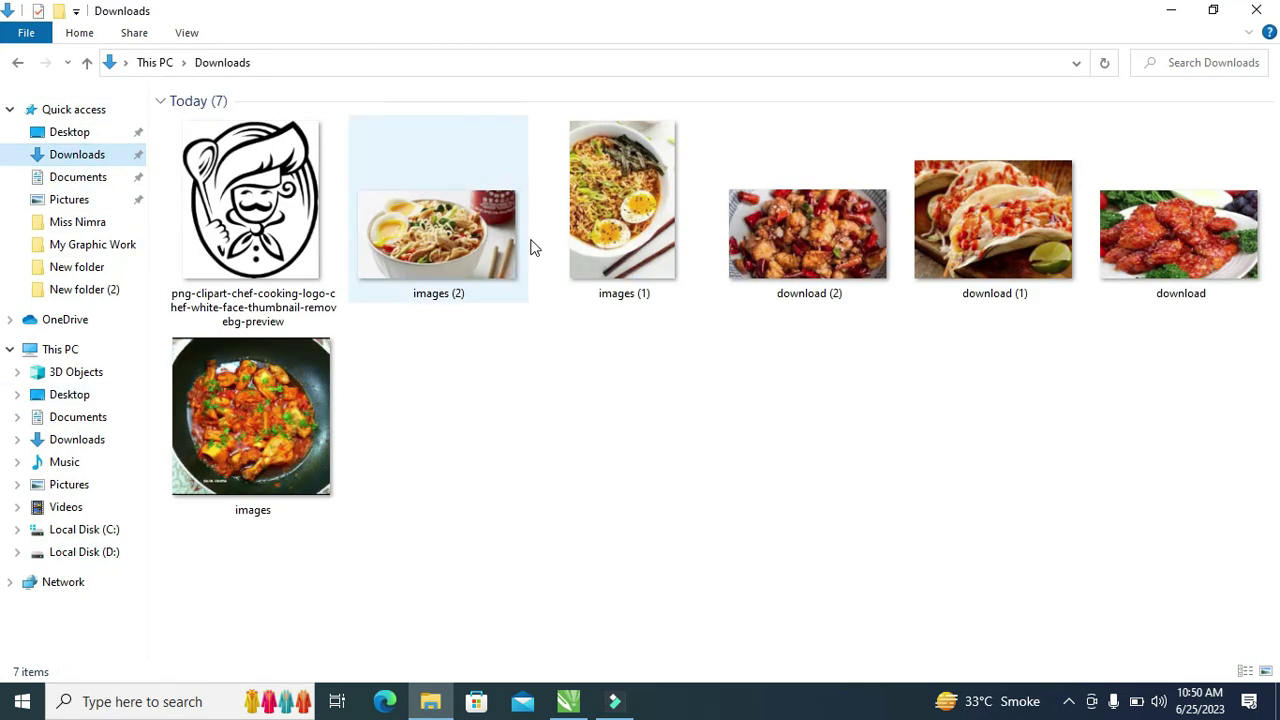
{"action": "left_click", "coordinate": [801, 262]}
{"action": "left_click_drag", "start_coordinate": [801, 262], "coordinate": [235, 454]}
{"action": "left_click_drag", "start_coordinate": [252, 463], "coordinate": [294, 490]}
- Bring the taco photo download (1) in from File Explorer, enlarge it and PowerClip it into the top column circle
{"action": "left_click", "coordinate": [430, 701]}
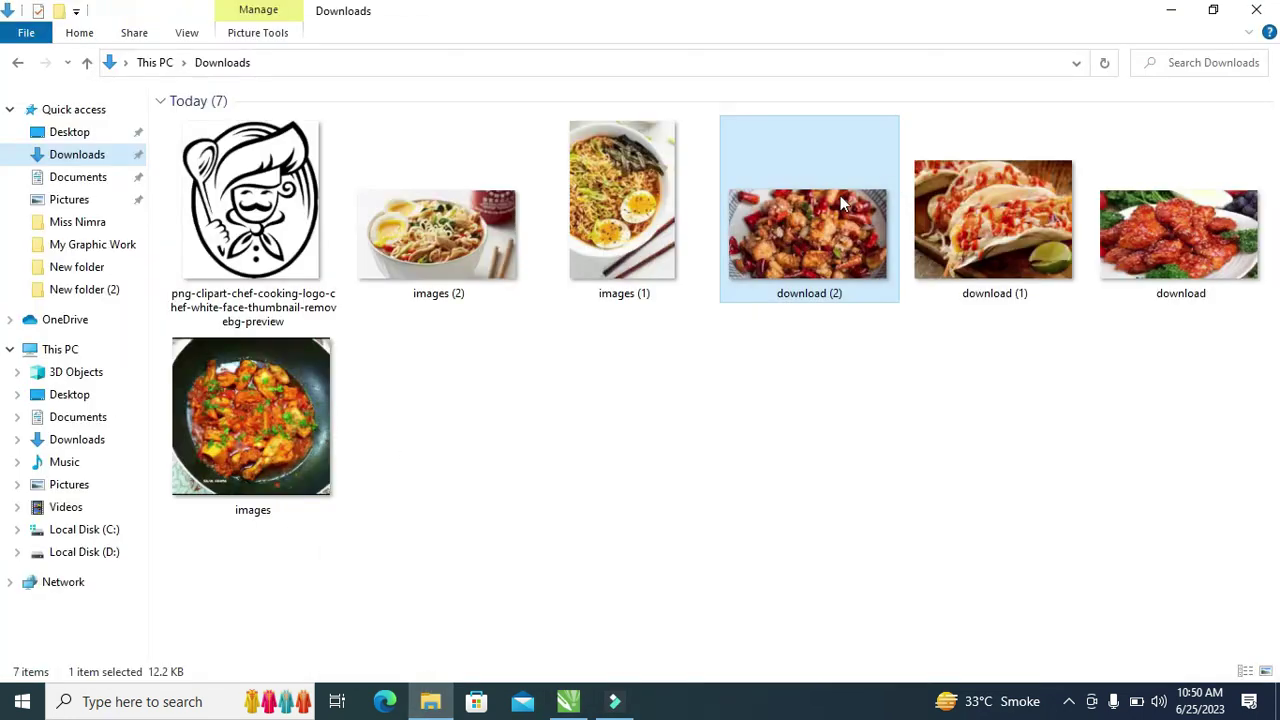
{"action": "left_click_drag", "start_coordinate": [989, 225], "coordinate": [975, 410]}
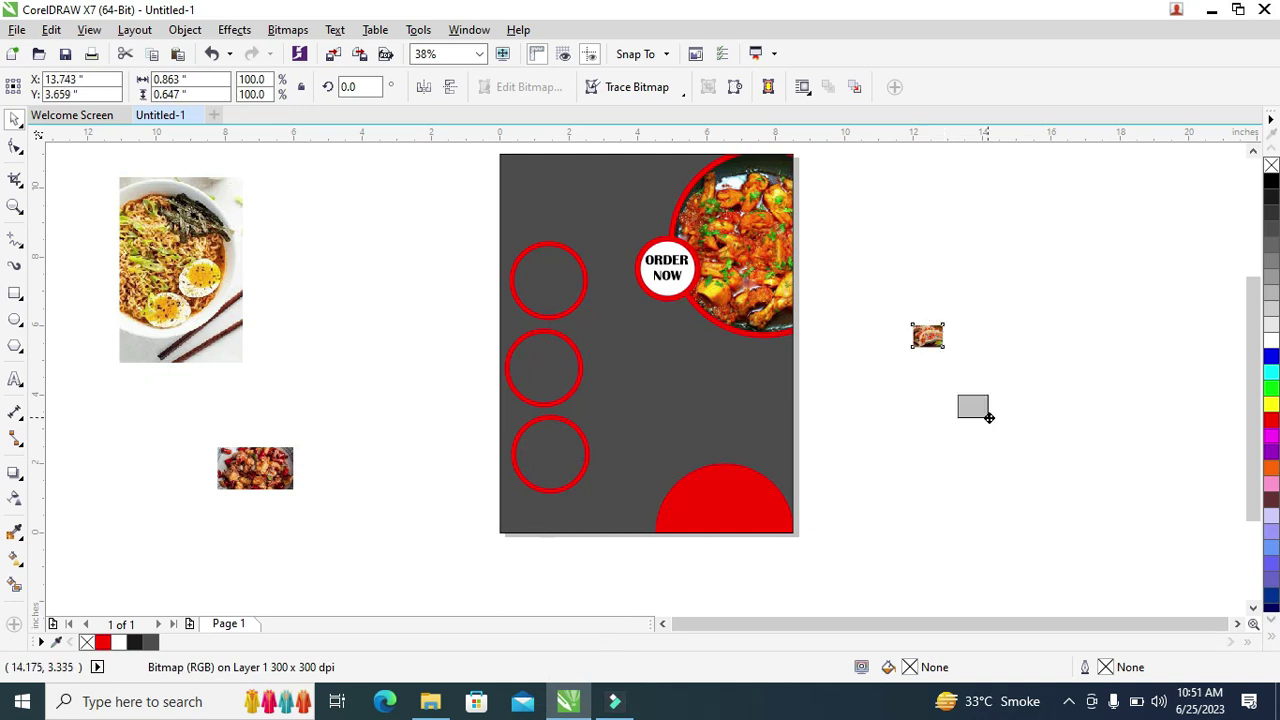
{"action": "left_click_drag", "start_coordinate": [1070, 507], "coordinate": [1073, 508]}
{"action": "left_click_drag", "start_coordinate": [1004, 437], "coordinate": [544, 276]}
{"action": "left_click", "coordinate": [592, 336]}
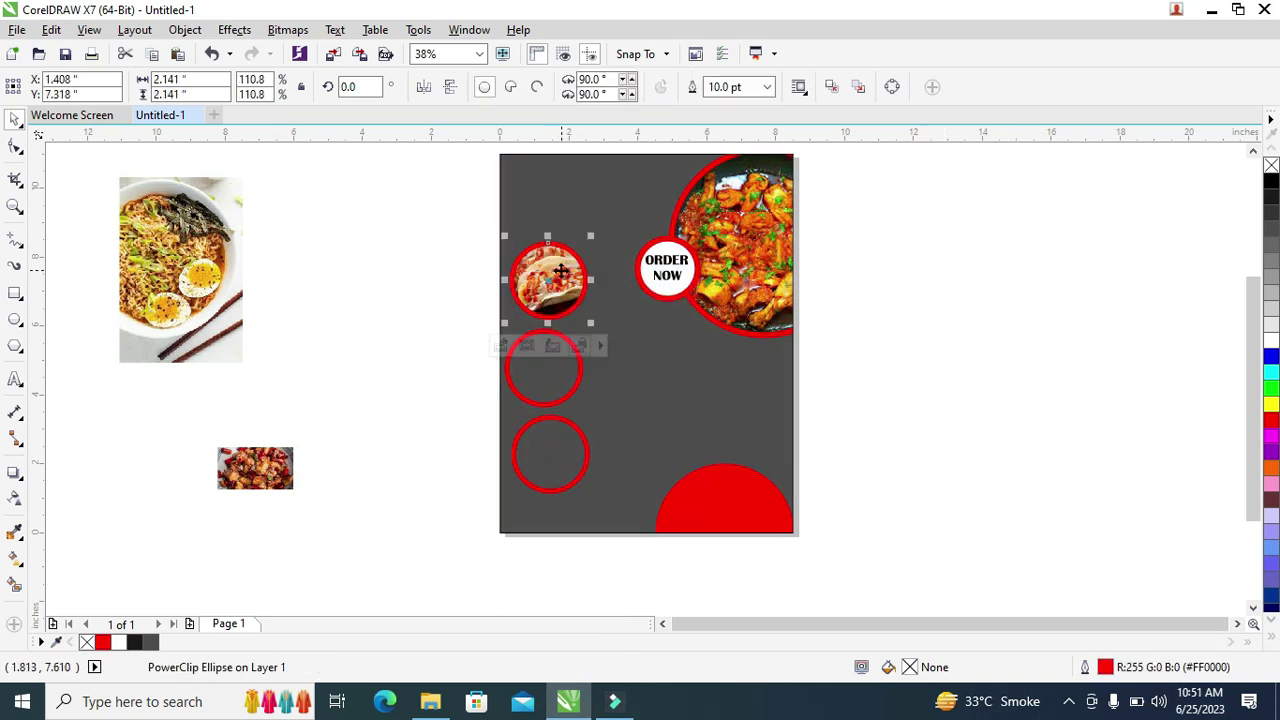
- Edit the top circle's PowerClip, shrinking and repositioning the taco photo to fit the circle
{"action": "right_click", "coordinate": [562, 271]}
{"action": "left_click", "coordinate": [636, 191]}
{"action": "left_click_drag", "start_coordinate": [606, 229], "coordinate": [596, 244]}
{"action": "left_click_drag", "start_coordinate": [542, 285], "coordinate": [548, 323]}
{"action": "right_click", "coordinate": [560, 282]}
{"action": "left_click", "coordinate": [637, 266]}
- Shrink the noodle photo and PowerClip it into the middle column circle
{"action": "left_click", "coordinate": [156, 261]}
{"action": "left_click_drag", "start_coordinate": [248, 368], "coordinate": [213, 310]}
{"action": "left_click_drag", "start_coordinate": [153, 239], "coordinate": [531, 351]}
{"action": "left_click", "coordinate": [588, 410]}
- Edit the middle circle's PowerClip, shrinking and centering the noodle photo over the circle
{"action": "right_click", "coordinate": [558, 374]}
{"action": "left_click", "coordinate": [635, 191]}
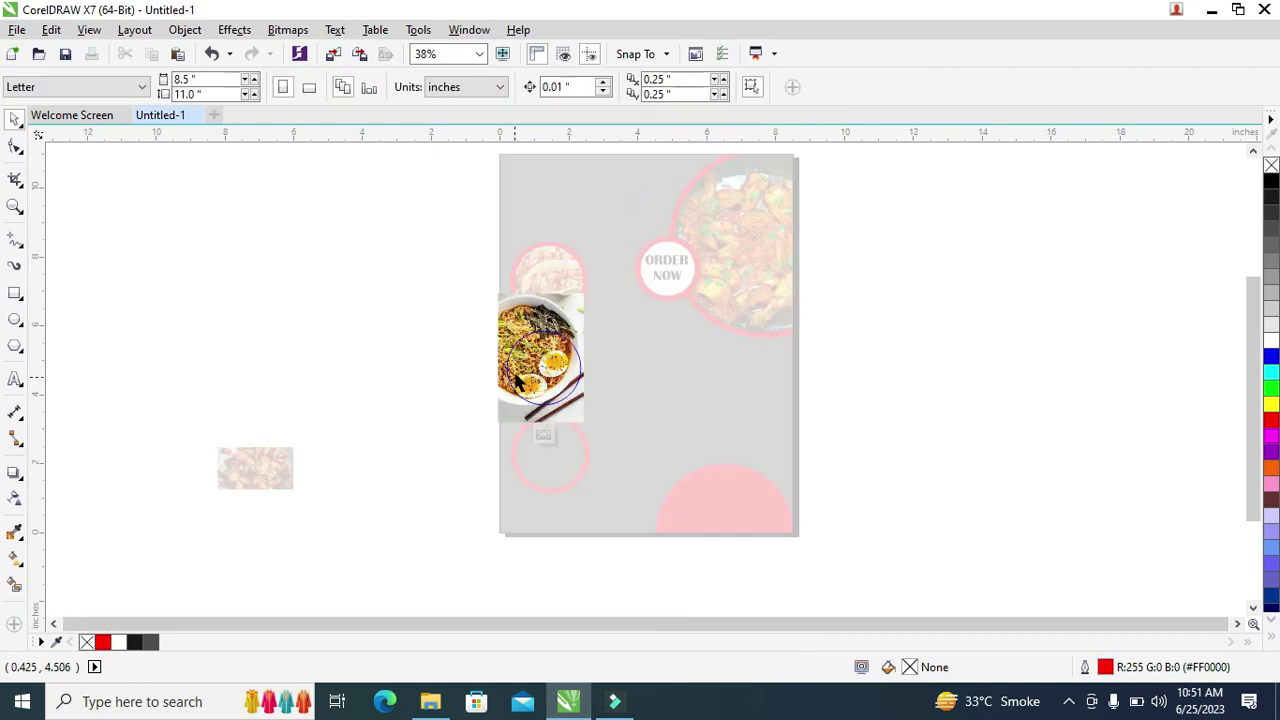
{"action": "left_click", "coordinate": [568, 338]}
{"action": "left_click_drag", "start_coordinate": [588, 287], "coordinate": [573, 308]}
{"action": "left_click_drag", "start_coordinate": [536, 370], "coordinate": [553, 370]}
{"action": "right_click", "coordinate": [553, 369]}
{"action": "left_click", "coordinate": [645, 257]}
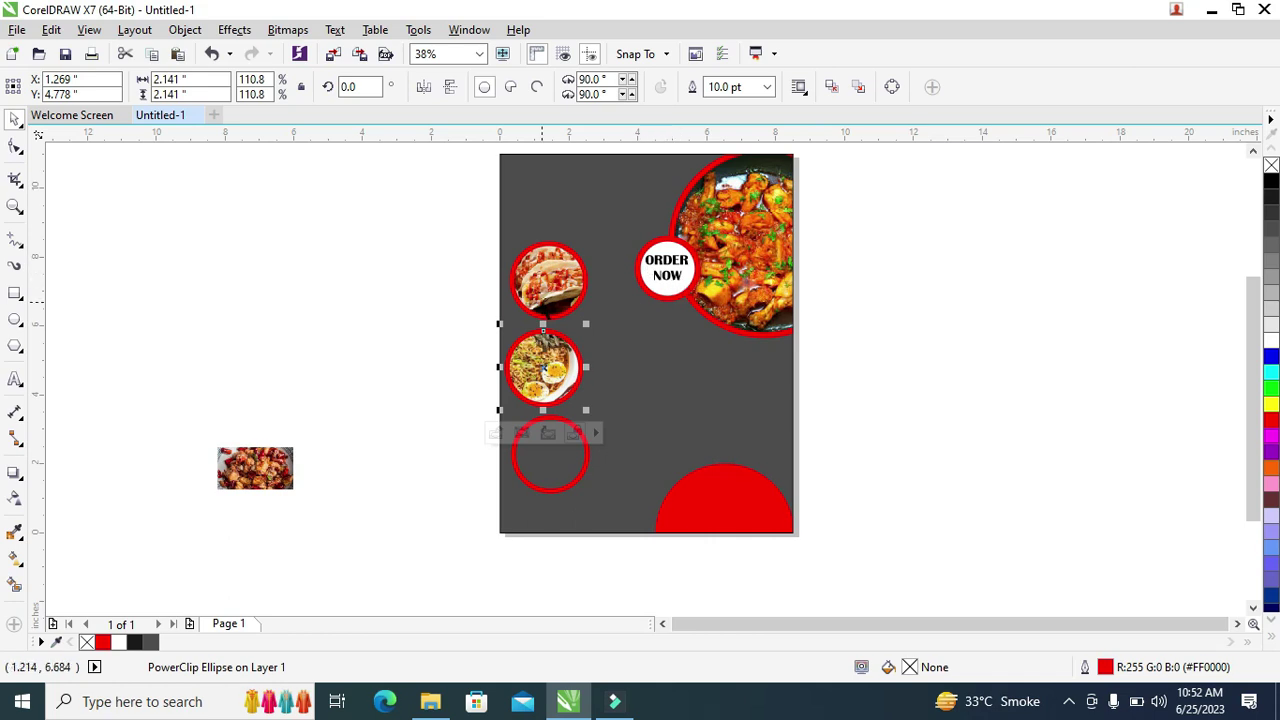
- Edit the top circle's PowerClip and the middle circle's, repositioning the noodle photo inside the middle one
{"action": "left_click", "coordinate": [551, 281]}
{"action": "right_click", "coordinate": [551, 281]}
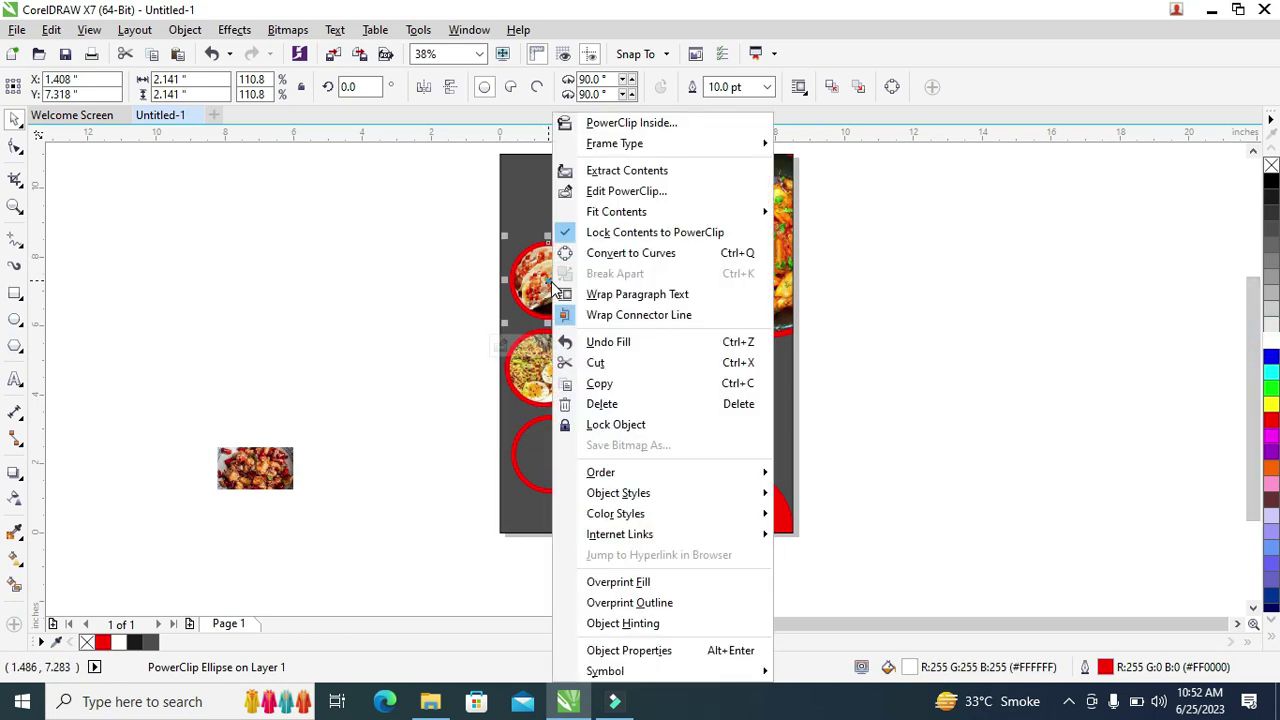
{"action": "left_click", "coordinate": [620, 191]}
{"action": "left_click", "coordinate": [600, 256]}
{"action": "left_click", "coordinate": [548, 362]}
{"action": "left_click", "coordinate": [622, 196]}
{"action": "left_click_drag", "start_coordinate": [535, 368], "coordinate": [547, 374]}
{"action": "right_click", "coordinate": [547, 385]}
{"action": "left_click", "coordinate": [650, 251]}
- Enlarge the remaining chicken photo and PowerClip it into the bottom column circle
{"action": "left_click_drag", "start_coordinate": [272, 470], "coordinate": [350, 541]}
{"action": "left_click", "coordinate": [339, 362]}
{"action": "left_click_drag", "start_coordinate": [288, 477], "coordinate": [566, 458]}
{"action": "left_click", "coordinate": [600, 514]}
- Edit the bottom circle's PowerClip, resizing and repositioning the chicken photo to fill the circle
{"action": "right_click", "coordinate": [568, 455]}
{"action": "left_click", "coordinate": [614, 191]}
{"action": "left_click_drag", "start_coordinate": [608, 413], "coordinate": [597, 423]}
{"action": "left_click_drag", "start_coordinate": [532, 489], "coordinate": [560, 494]}
{"action": "left_click", "coordinate": [550, 519]}
{"action": "left_click", "coordinate": [313, 401]}
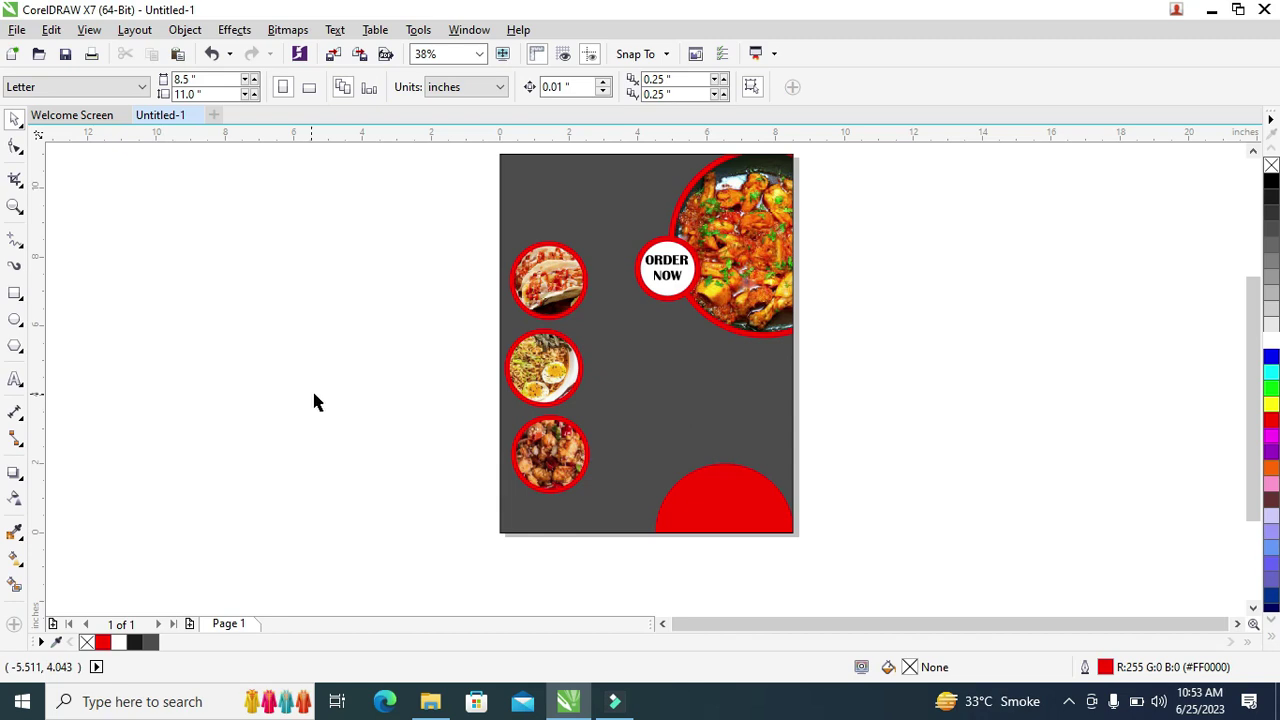
- Bring the chef logo in from File Explorer, resize it and place it in the page's upper-left corner
{"action": "left_click", "coordinate": [14, 379]}
{"action": "left_click", "coordinate": [430, 702]}
{"action": "left_click_drag", "start_coordinate": [226, 232], "coordinate": [190, 327]}
{"action": "left_click_drag", "start_coordinate": [275, 424], "coordinate": [186, 321]}
{"action": "left_click_drag", "start_coordinate": [150, 276], "coordinate": [355, 221]}
{"action": "left_click_drag", "start_coordinate": [395, 270], "coordinate": [509, 194]}
{"action": "left_click", "coordinate": [369, 270]}
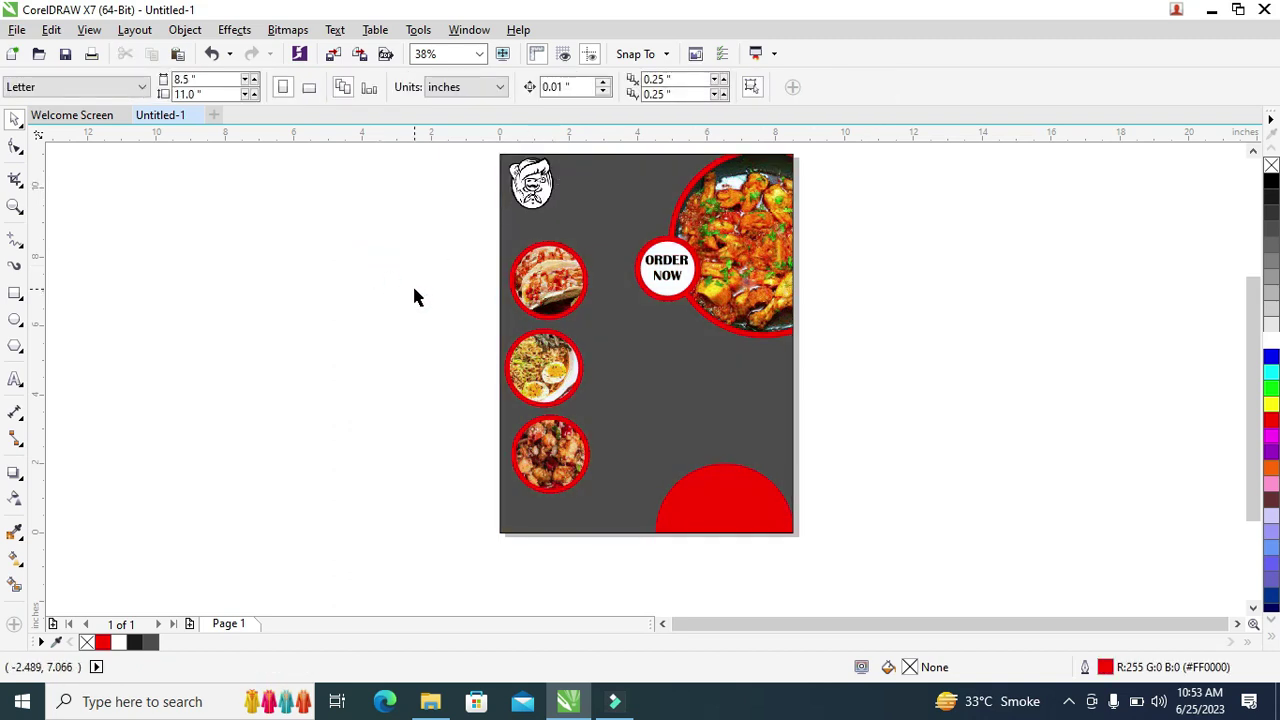
{"action": "left_click_drag", "start_coordinate": [528, 285], "coordinate": [541, 281]}
{"action": "left_click", "coordinate": [399, 438]}
- Add the artistic text "ORDER NOW" beside the page in bold Arial
{"action": "left_click", "coordinate": [14, 379]}
{"action": "left_click", "coordinate": [124, 265]}
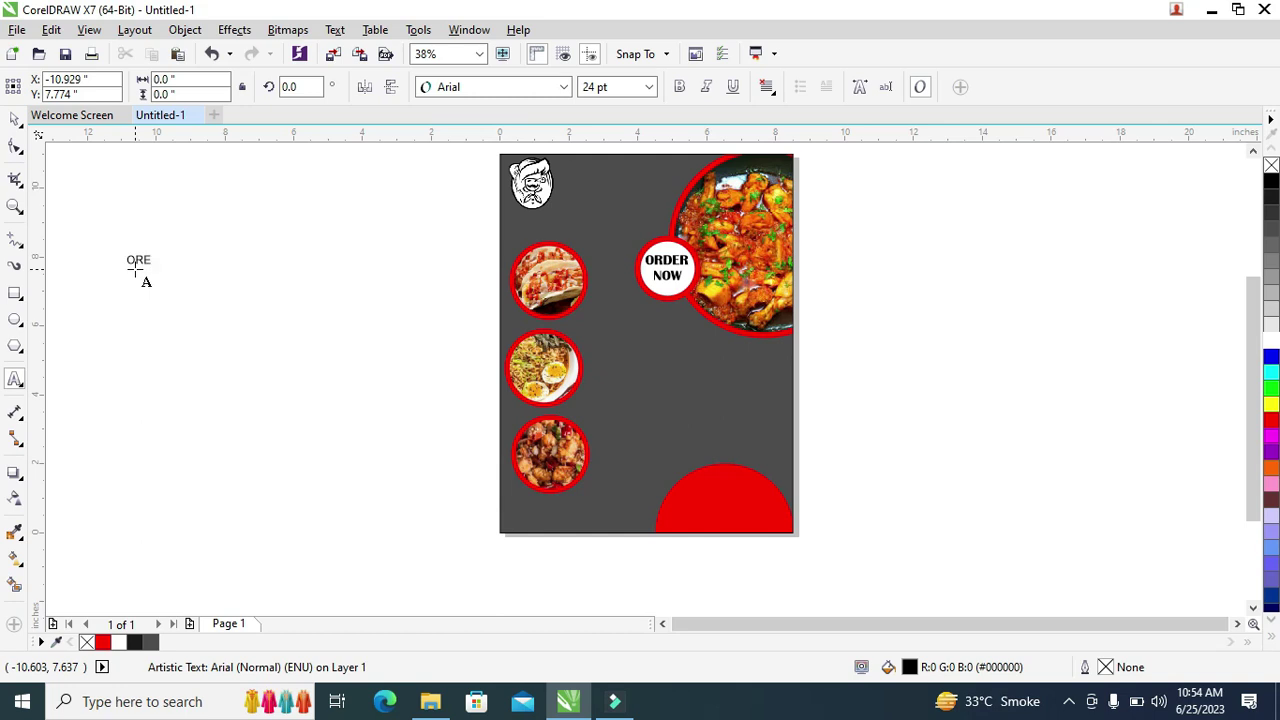
{"action": "type", "text": "ORDER NOW"}
{"action": "left_click", "coordinate": [14, 119]}
{"action": "left_click", "coordinate": [679, 87]}
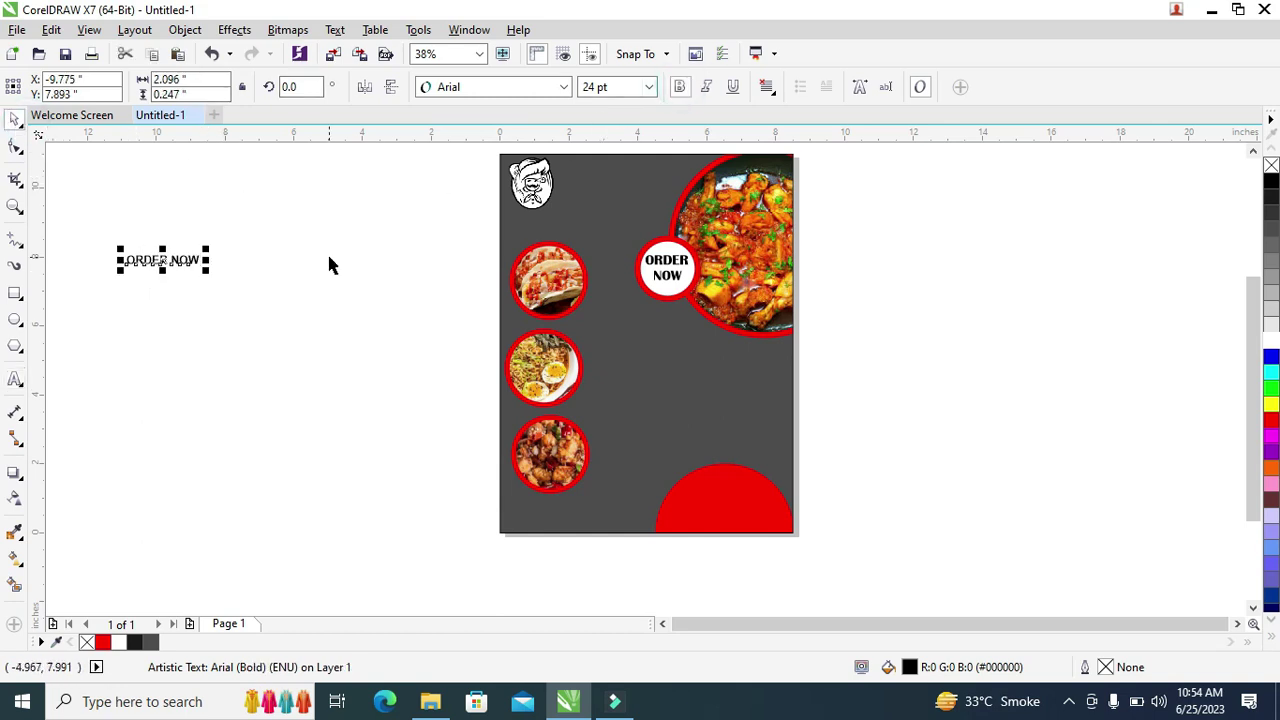
- Move the new ORDER NOW text onto the red semicircle at the page's bottom and fill it white
{"action": "left_click_drag", "start_coordinate": [208, 272], "coordinate": [725, 495]}
{"action": "left_click", "coordinate": [105, 372]}
{"action": "left_click", "coordinate": [753, 498]}
{"action": "left_click", "coordinate": [836, 490]}
{"action": "left_click", "coordinate": [725, 496]}
{"action": "left_click", "coordinate": [1151, 383]}
{"action": "left_click", "coordinate": [1271, 340]}
{"action": "left_click", "coordinate": [606, 457]}
{"action": "left_click", "coordinate": [728, 497]}
{"action": "left_click", "coordinate": [1271, 341]}
{"action": "left_click", "coordinate": [1060, 375]}
- Add the contact phone number in bold white text below ORDER NOW on the red semicircle
{"action": "left_click", "coordinate": [14, 379]}
{"action": "left_click", "coordinate": [96, 243]}
{"action": "type", "text": "123-456-"}
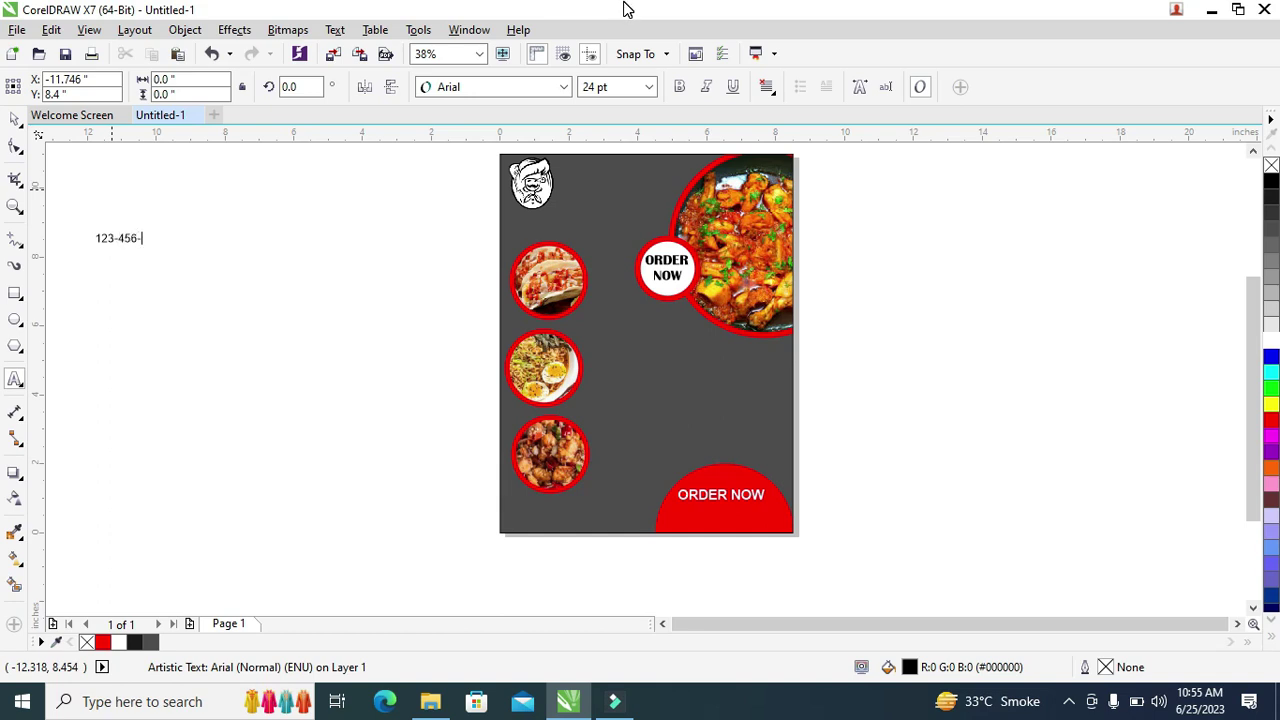
{"action": "key", "text": "ctrl+space"}
{"action": "left_click_drag", "start_coordinate": [171, 251], "coordinate": [722, 520]}
{"action": "left_click", "coordinate": [1029, 374]}
{"action": "left_click", "coordinate": [740, 525]}
{"action": "left_click", "coordinate": [682, 87]}
{"action": "left_click", "coordinate": [889, 309]}
- Resize the ORDER NOW line on the red semicircle and bring it and the phone number closer together
{"action": "left_click", "coordinate": [718, 496]}
{"action": "left_click_drag", "start_coordinate": [771, 483], "coordinate": [762, 487]}
{"action": "left_click_drag", "start_coordinate": [761, 485], "coordinate": [768, 481]}
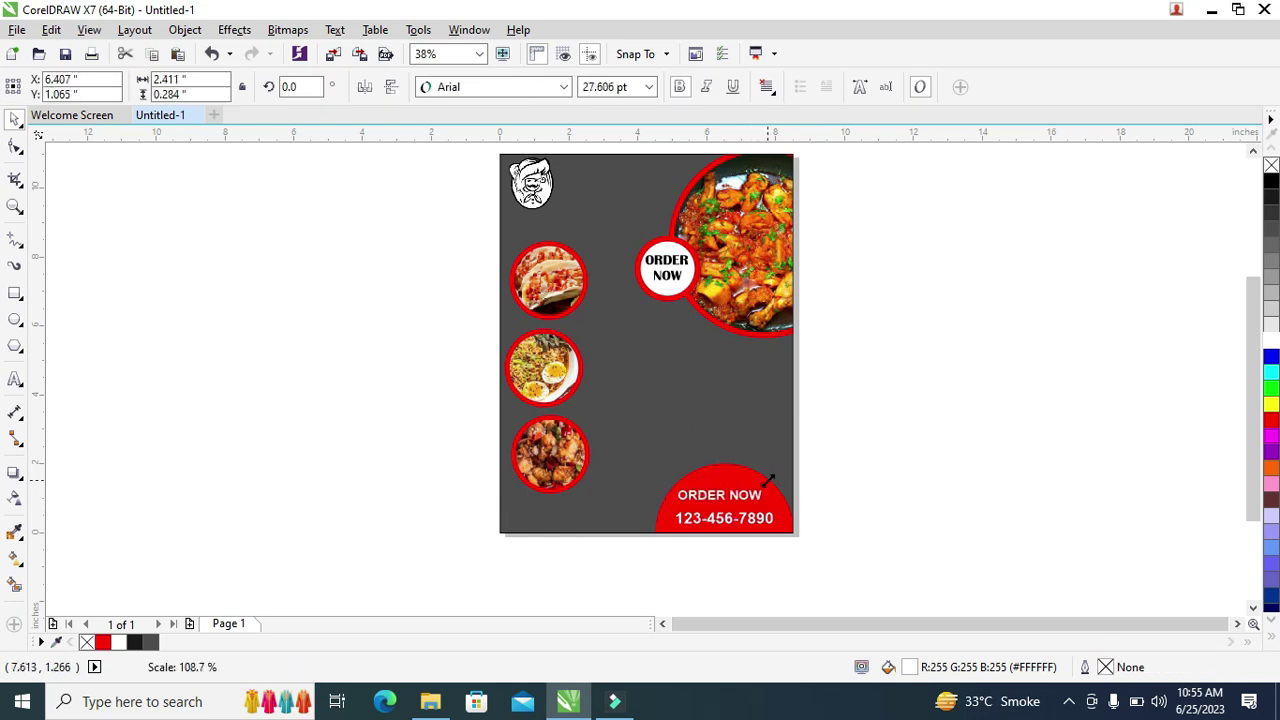
{"action": "left_click", "coordinate": [738, 541]}
{"action": "mouse_move", "coordinate": [723, 519]}
{"action": "left_mouse_down"}
{"action": "mouse_move", "coordinate": [760, 486]}
{"action": "mouse_move", "coordinate": [723, 498]}
{"action": "left_mouse_up"}
{"action": "left_click", "coordinate": [812, 498]}
{"action": "left_click", "coordinate": [745, 495]}
{"action": "left_click", "coordinate": [866, 432]}
- Add the artistic text "Delicious Food" beside the page and set its font to Britannic Bold
{"action": "left_click", "coordinate": [15, 379]}
{"action": "left_click", "coordinate": [210, 306]}
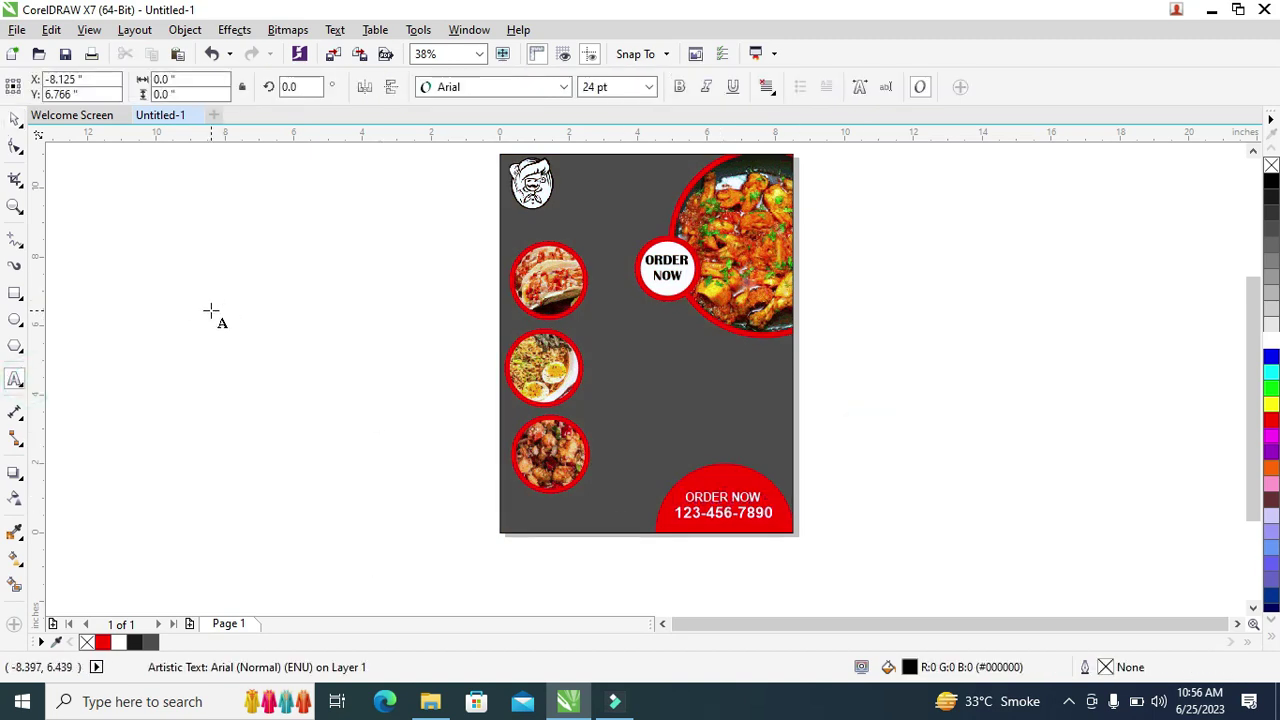
{"action": "type", "text": "Delicious Food"}
{"action": "left_click", "coordinate": [15, 120]}
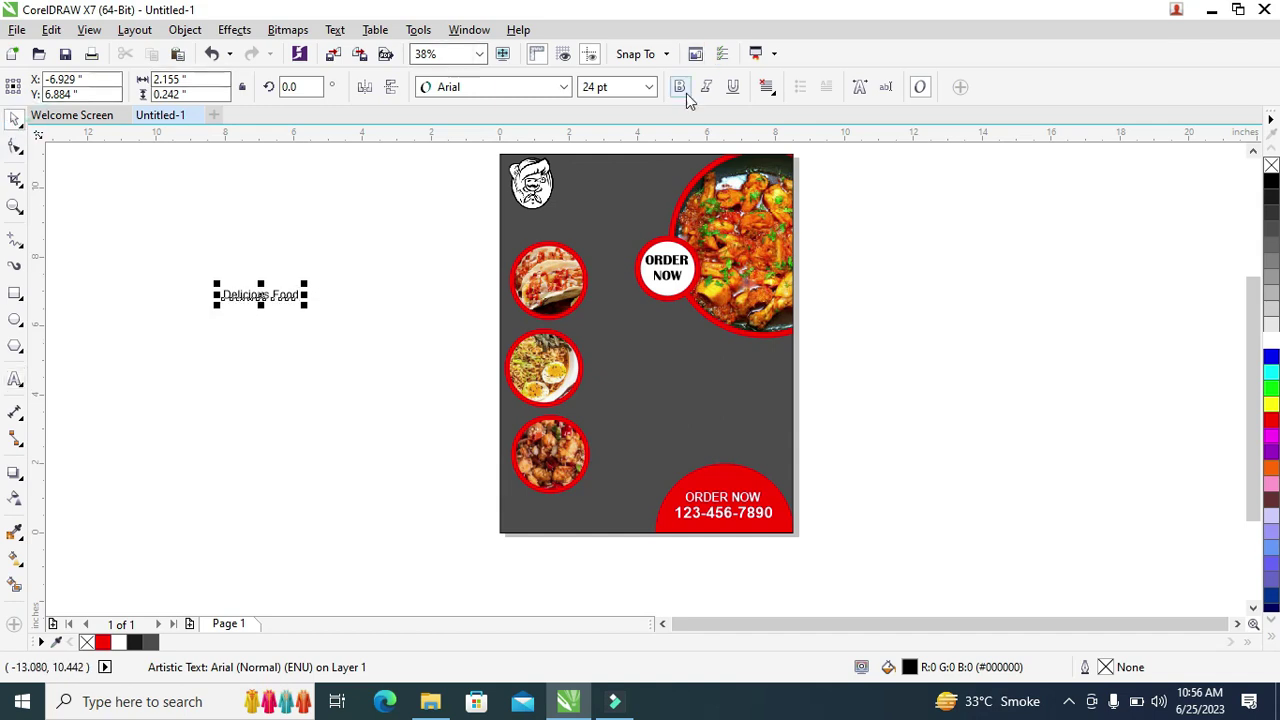
{"action": "left_click", "coordinate": [679, 88]}
{"action": "left_click", "coordinate": [563, 88]}
{"action": "mouse_move", "coordinate": [543, 233]}
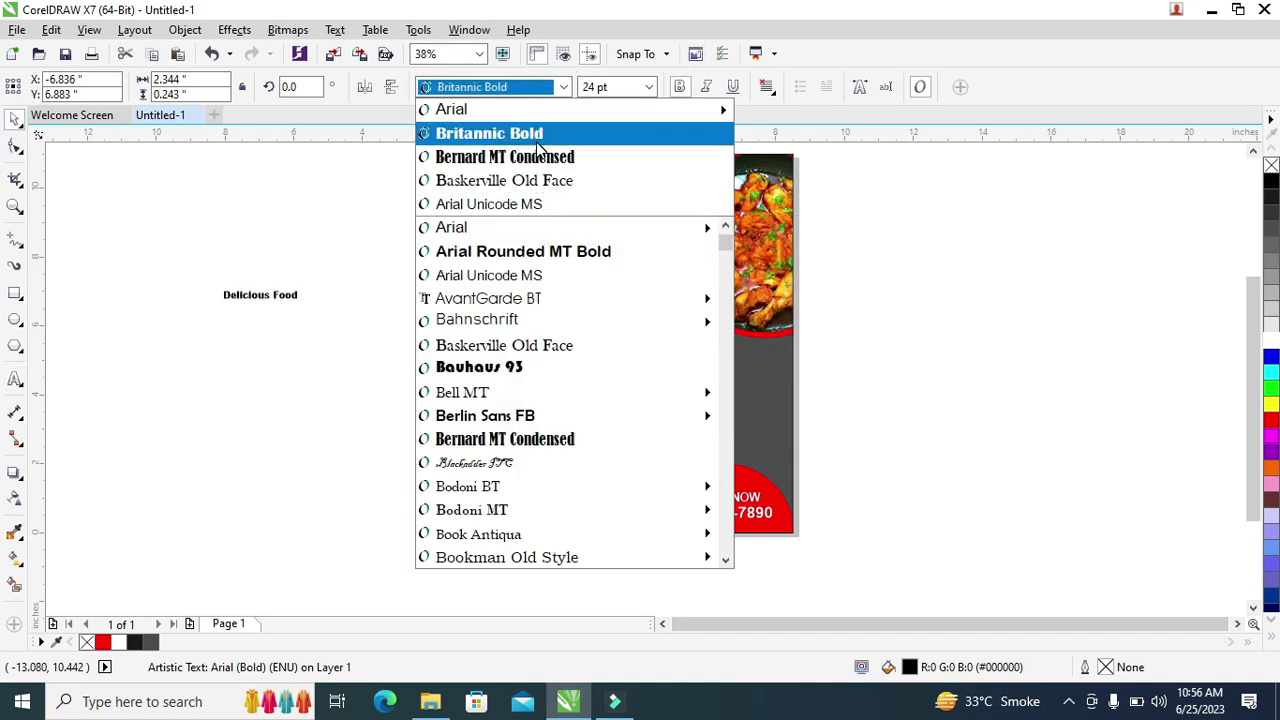
{"action": "left_click", "coordinate": [489, 133]}
- Enlarge the Delicious Food heading, place it between the food column and the large dish photo, and fill it white
{"action": "left_click_drag", "start_coordinate": [306, 301], "coordinate": [420, 316]}
{"action": "left_click_drag", "start_coordinate": [320, 301], "coordinate": [692, 350]}
{"action": "left_click_drag", "start_coordinate": [789, 336], "coordinate": [675, 349]}
{"action": "left_click", "coordinate": [1271, 330]}
- Add the tagline text "yummy delicious and savory" beside the page
{"action": "left_click", "coordinate": [15, 379]}
{"action": "left_click", "coordinate": [149, 326]}
{"action": "type", "text": "yummy delicious and"}
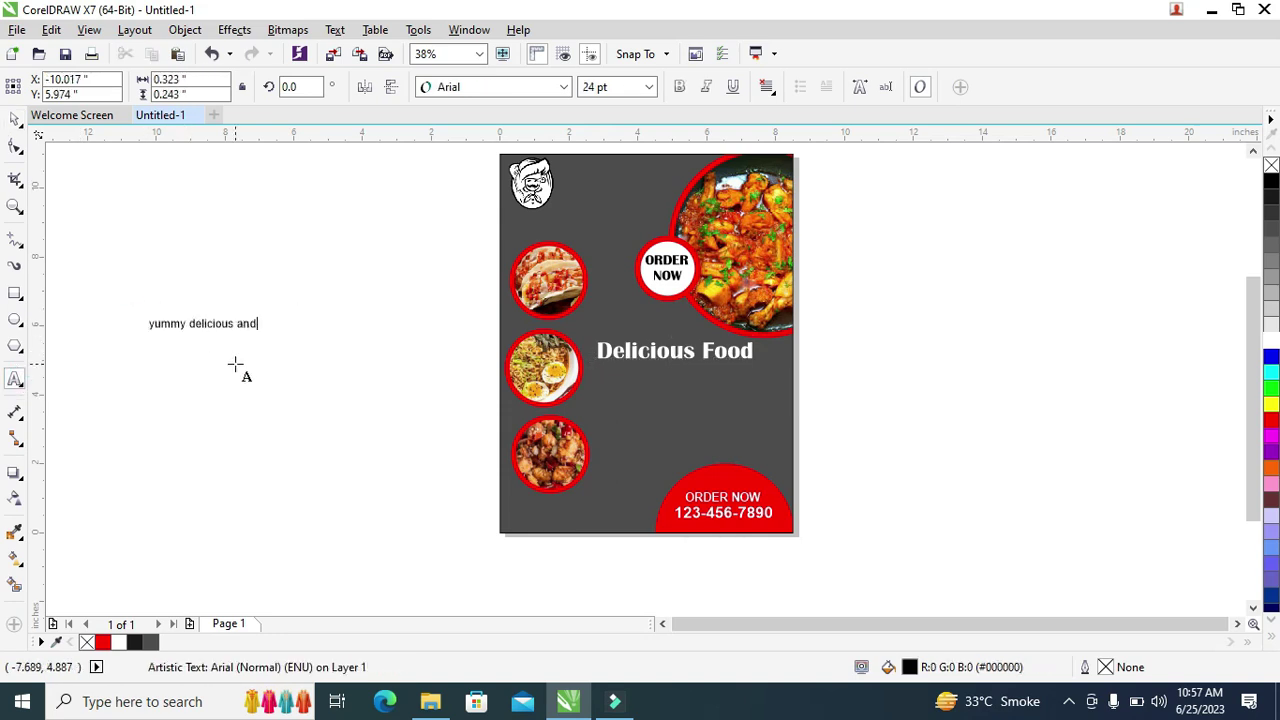
{"action": "type", "text": " savory"}
{"action": "left_click", "coordinate": [15, 120]}
{"action": "left_click", "coordinate": [565, 87]}
{"action": "left_click", "coordinate": [330, 170]}
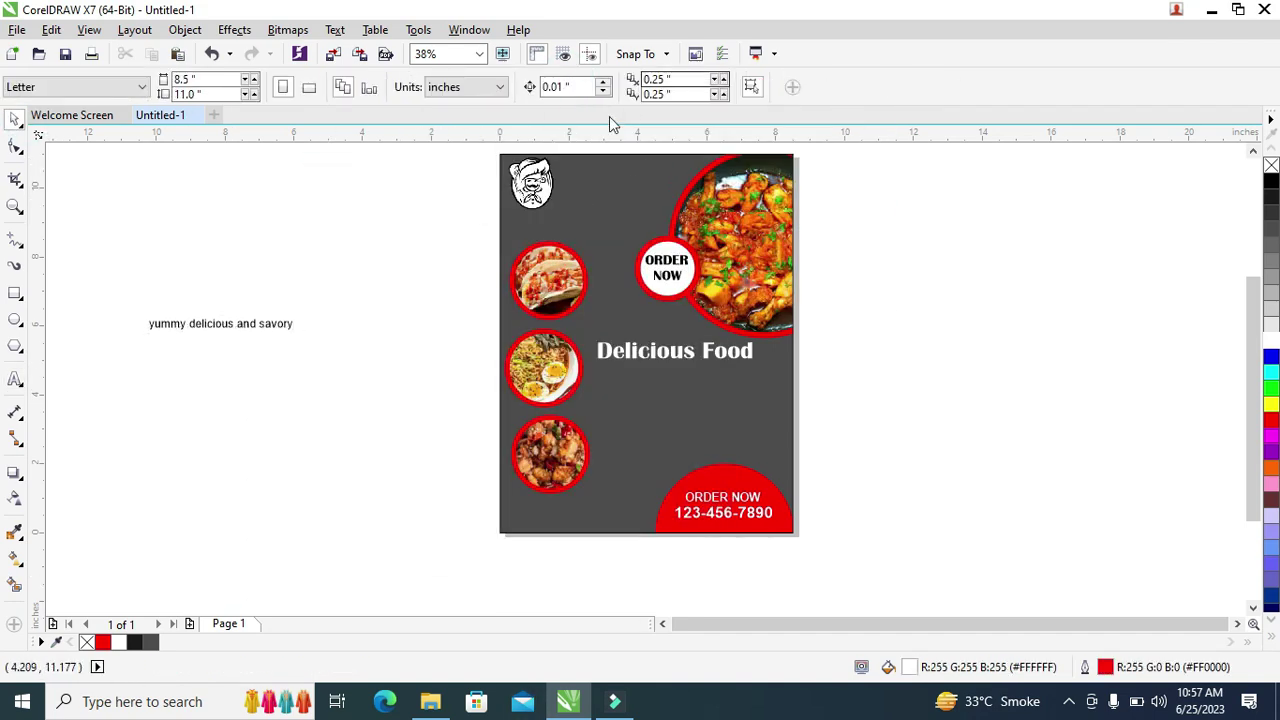
- Slightly enlarge the Delicious Food heading and set the tagline's font to Arial Rounded MT Bold
{"action": "left_click", "coordinate": [628, 352]}
{"action": "left_click_drag", "start_coordinate": [594, 367], "coordinate": [585, 371]}
{"action": "left_click", "coordinate": [281, 332]}
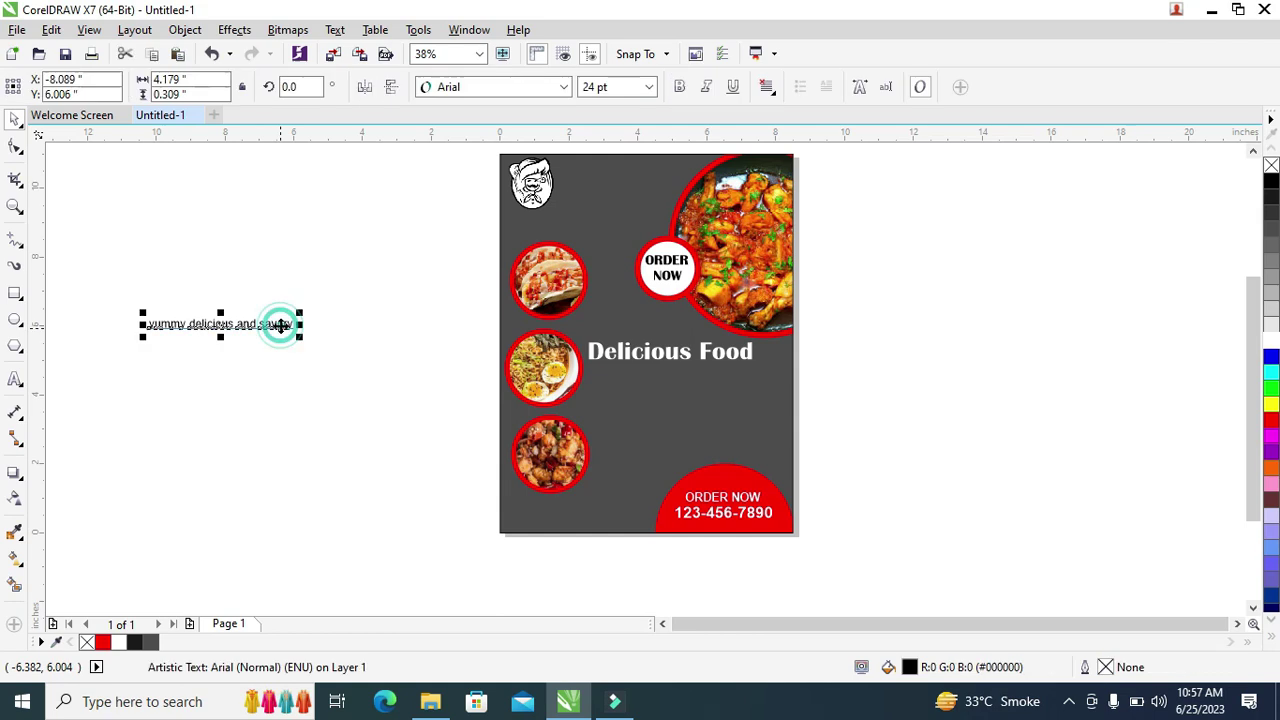
{"action": "left_click", "coordinate": [280, 330]}
{"action": "left_click", "coordinate": [563, 87]}
{"action": "left_click", "coordinate": [563, 251]}
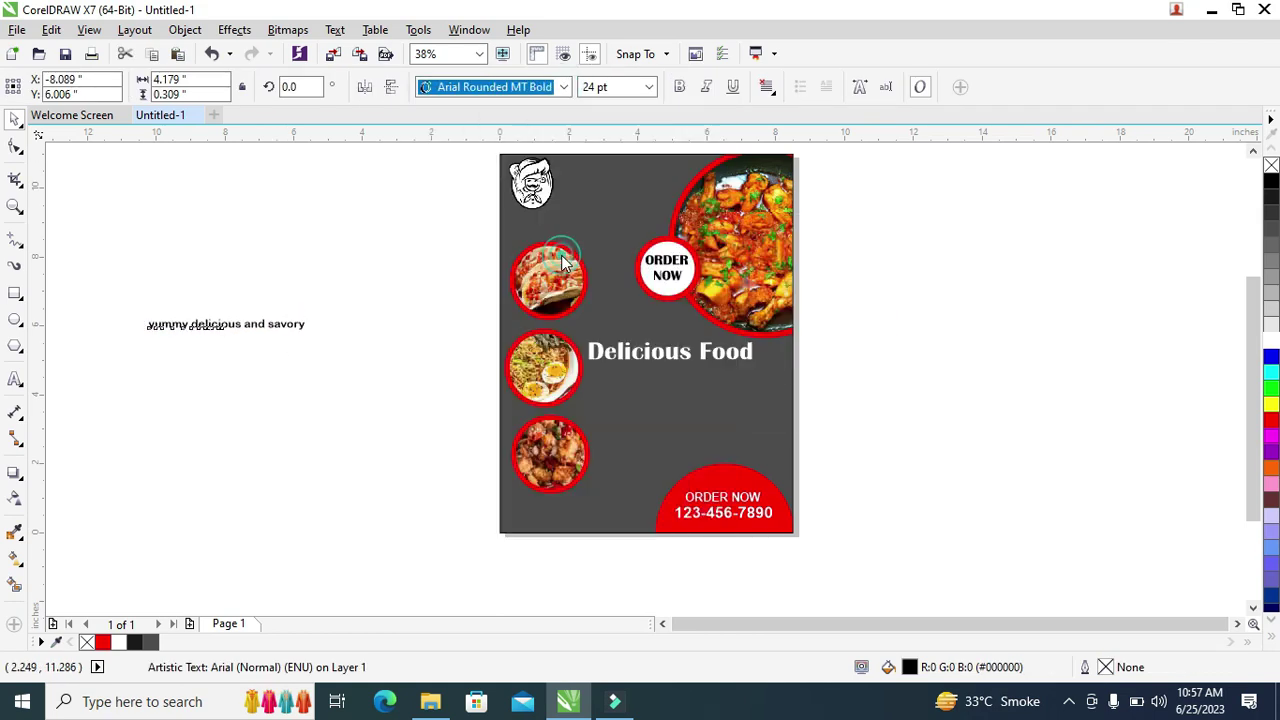
- Move the tagline directly beneath the Delicious Food heading, fill it white and shrink it slightly
{"action": "left_click_drag", "start_coordinate": [260, 323], "coordinate": [701, 372]}
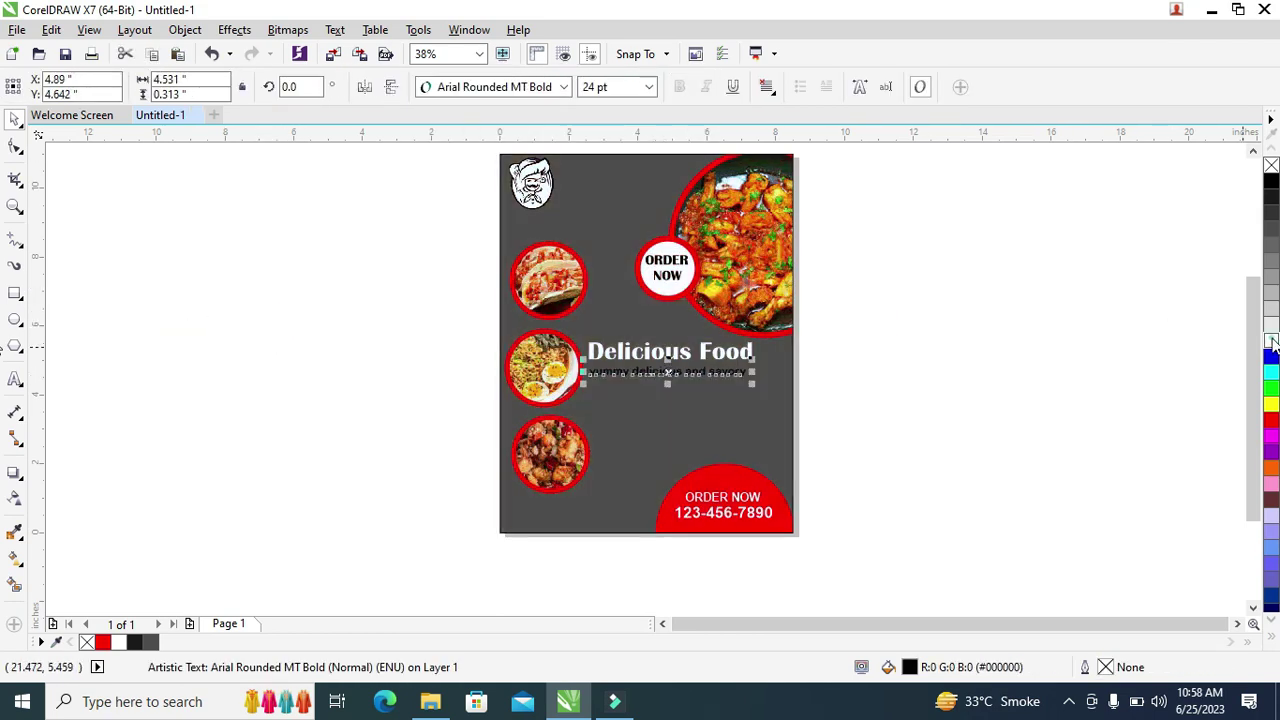
{"action": "left_click", "coordinate": [1271, 341]}
{"action": "left_click", "coordinate": [893, 350]}
{"action": "left_click", "coordinate": [678, 376]}
{"action": "left_click", "coordinate": [674, 371]}
{"action": "left_click_drag", "start_coordinate": [584, 362], "coordinate": [589, 364]}
{"action": "left_click", "coordinate": [900, 381]}
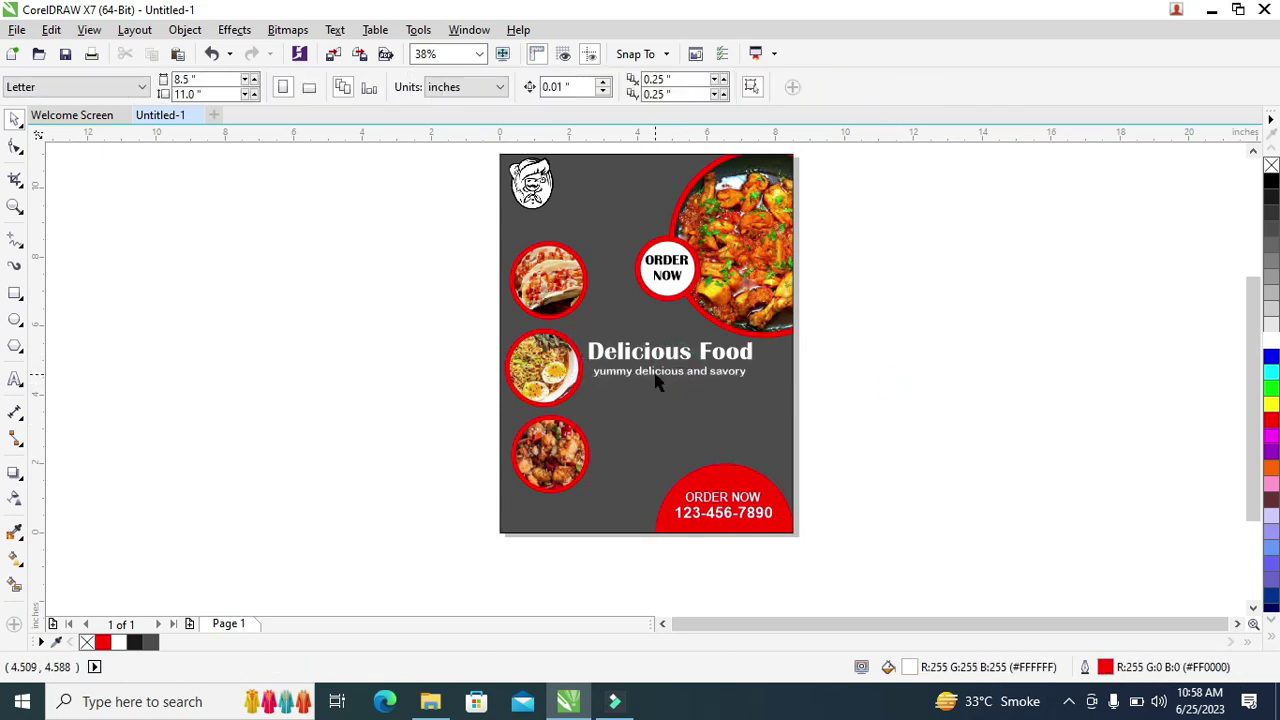
- Add the artistic text "About Food" beside the page and set its font to Britannic Bold
{"action": "left_click", "coordinate": [15, 378]}
{"action": "left_click", "coordinate": [165, 290]}
{"action": "type", "text": "About Food"}
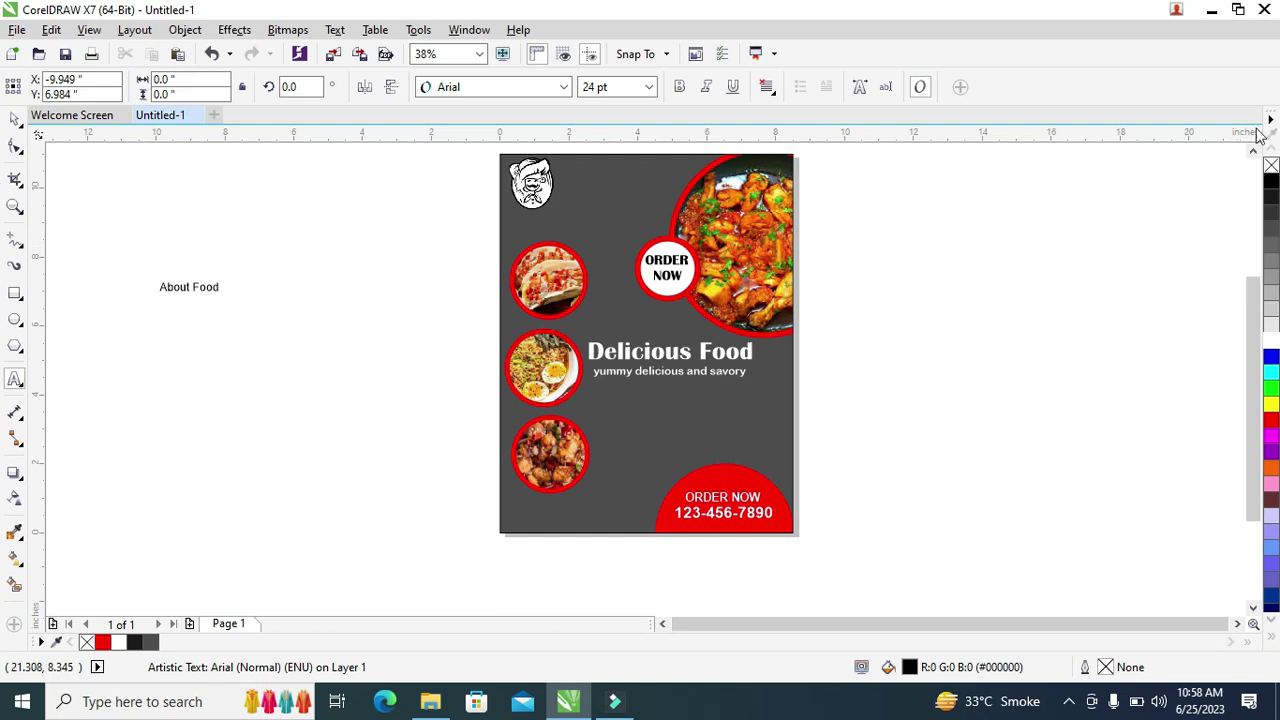
{"action": "key", "text": "ctrl+space"}
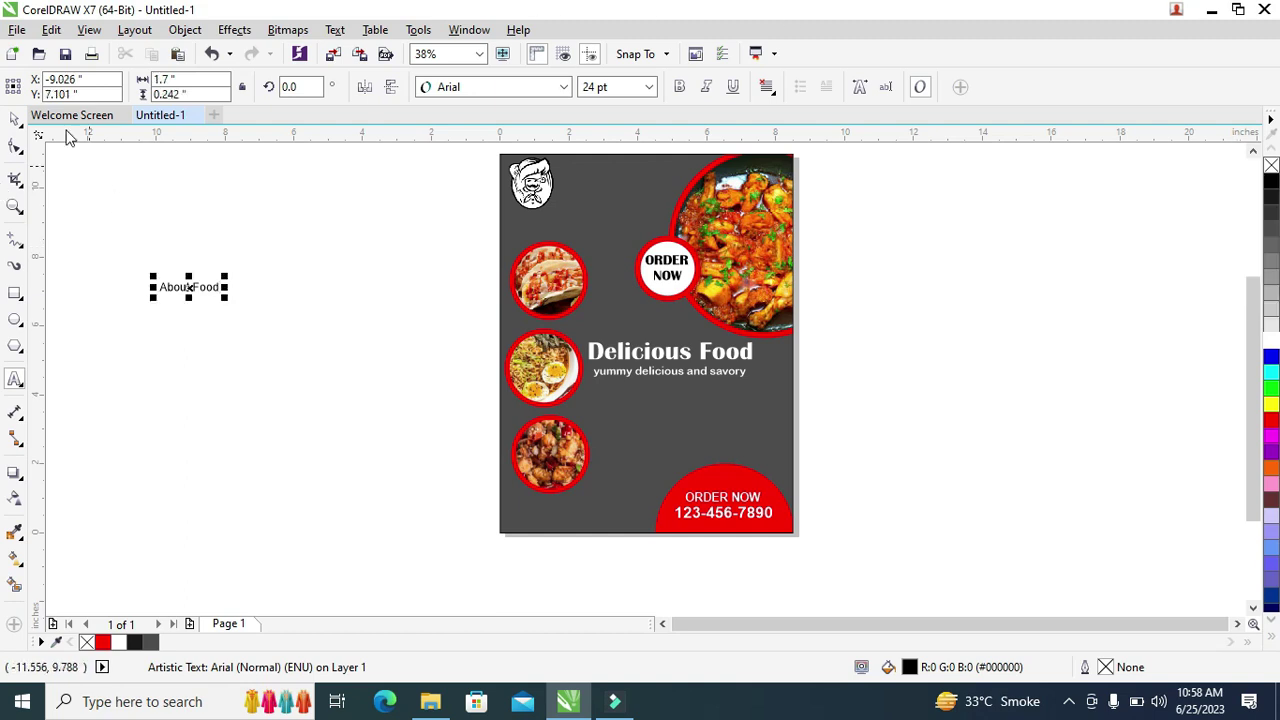
{"action": "left_click", "coordinate": [563, 87]}
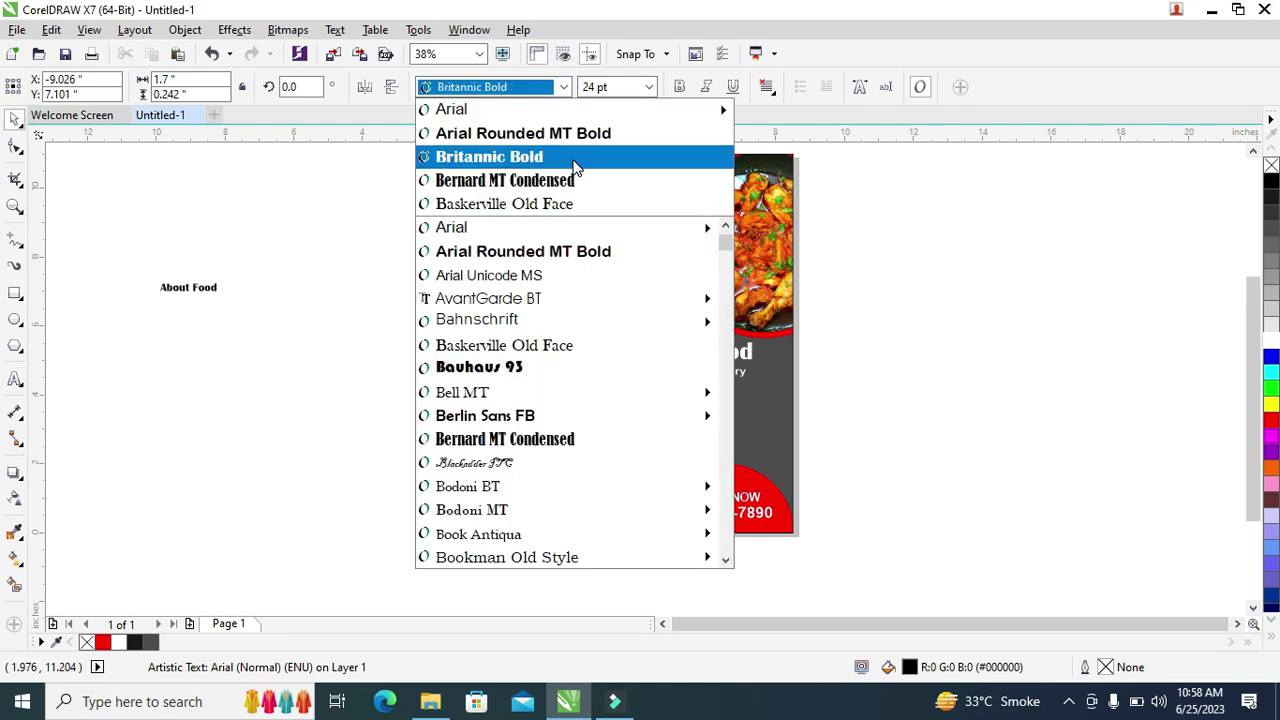
{"action": "left_click", "coordinate": [575, 157]}
- Enlarge the About Food text to about 58 pt, keeping the Britannic Bold font
{"action": "left_click_drag", "start_coordinate": [225, 298], "coordinate": [338, 317]}
{"action": "left_click", "coordinate": [563, 87]}
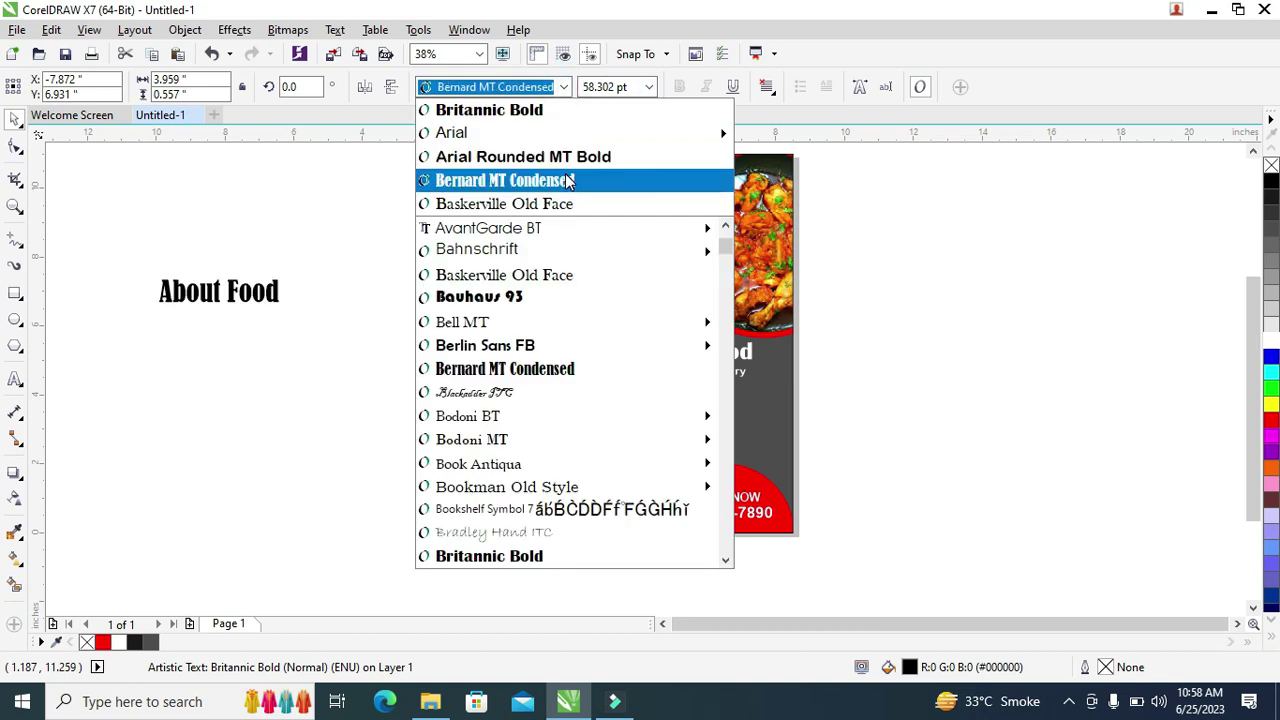
{"action": "left_click", "coordinate": [589, 113]}
{"action": "left_click", "coordinate": [363, 200]}
{"action": "left_click", "coordinate": [280, 292]}
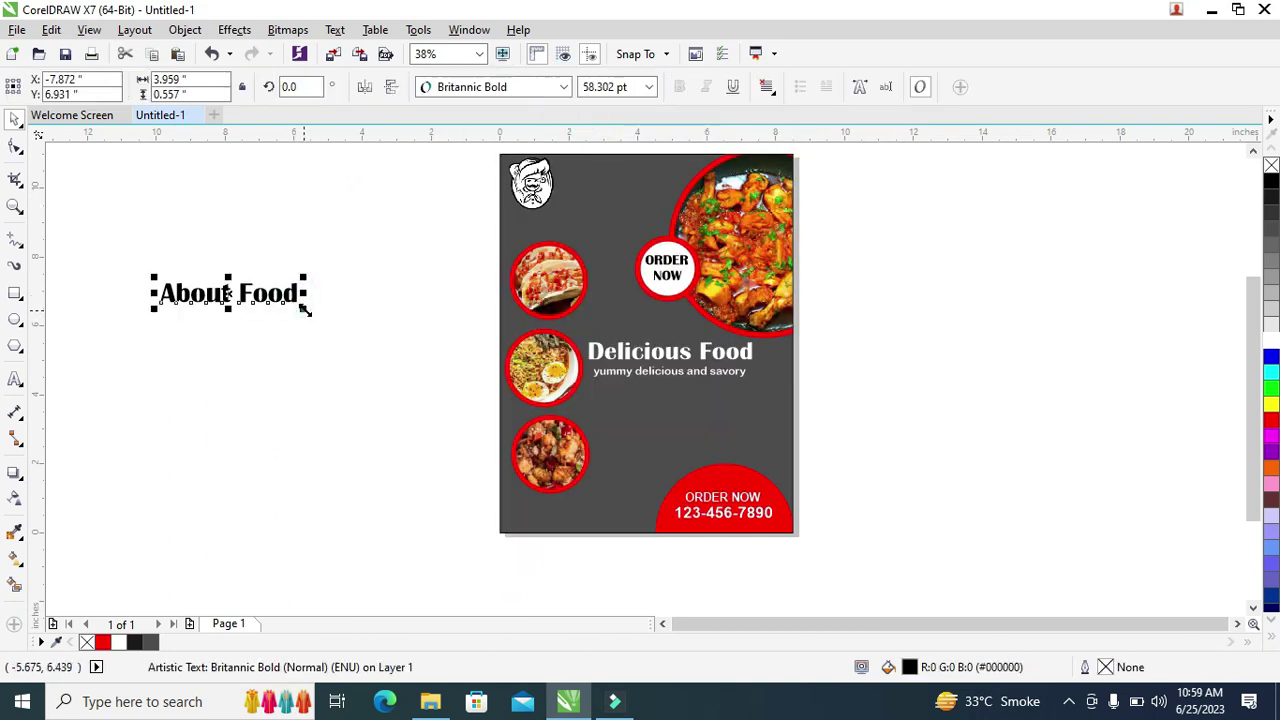
- Resize the About Food text, place it below the tagline on the flyer and fill it white
{"action": "left_click_drag", "start_coordinate": [304, 309], "coordinate": [356, 317]}
{"action": "left_click_drag", "start_coordinate": [262, 296], "coordinate": [980, 380]}
{"action": "left_click_drag", "start_coordinate": [1069, 368], "coordinate": [627, 406]}
{"action": "left_click", "coordinate": [1272, 312]}
{"action": "left_click", "coordinate": [914, 363]}
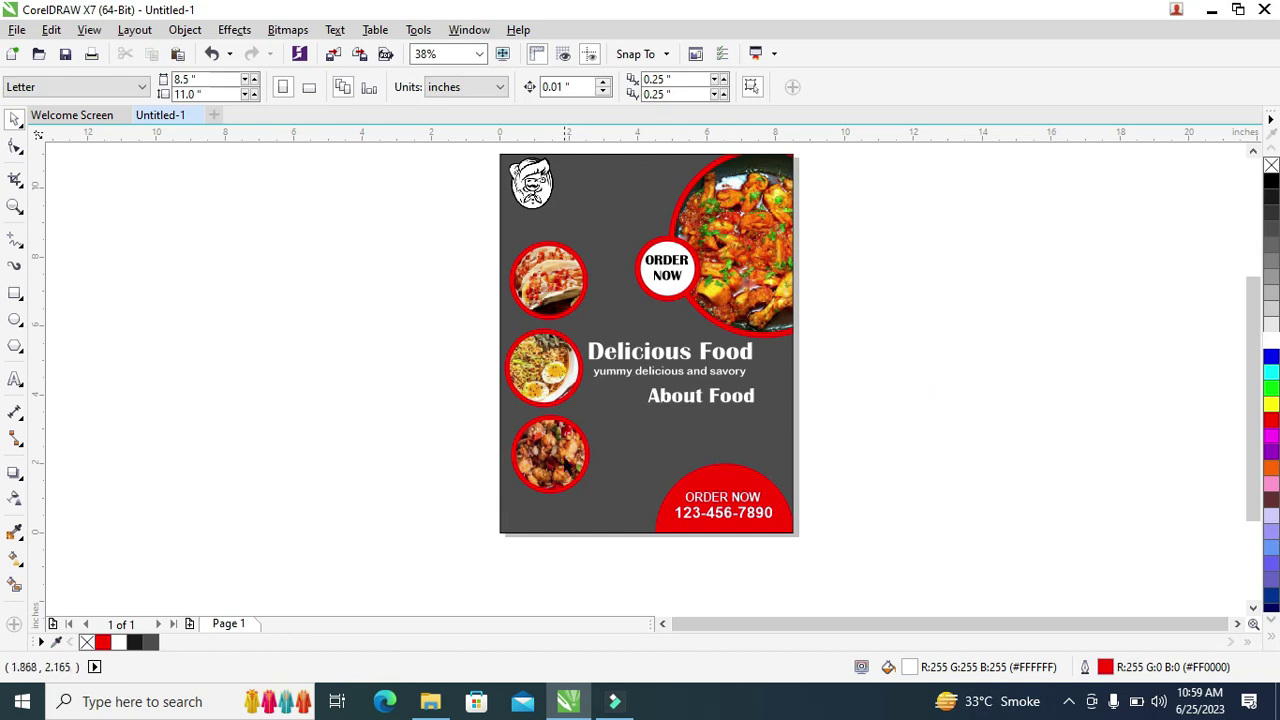
- Add the three-line text "Delicious and savory delicious food with premuim quality Ingredients" beside the page
{"action": "left_click", "coordinate": [15, 379]}
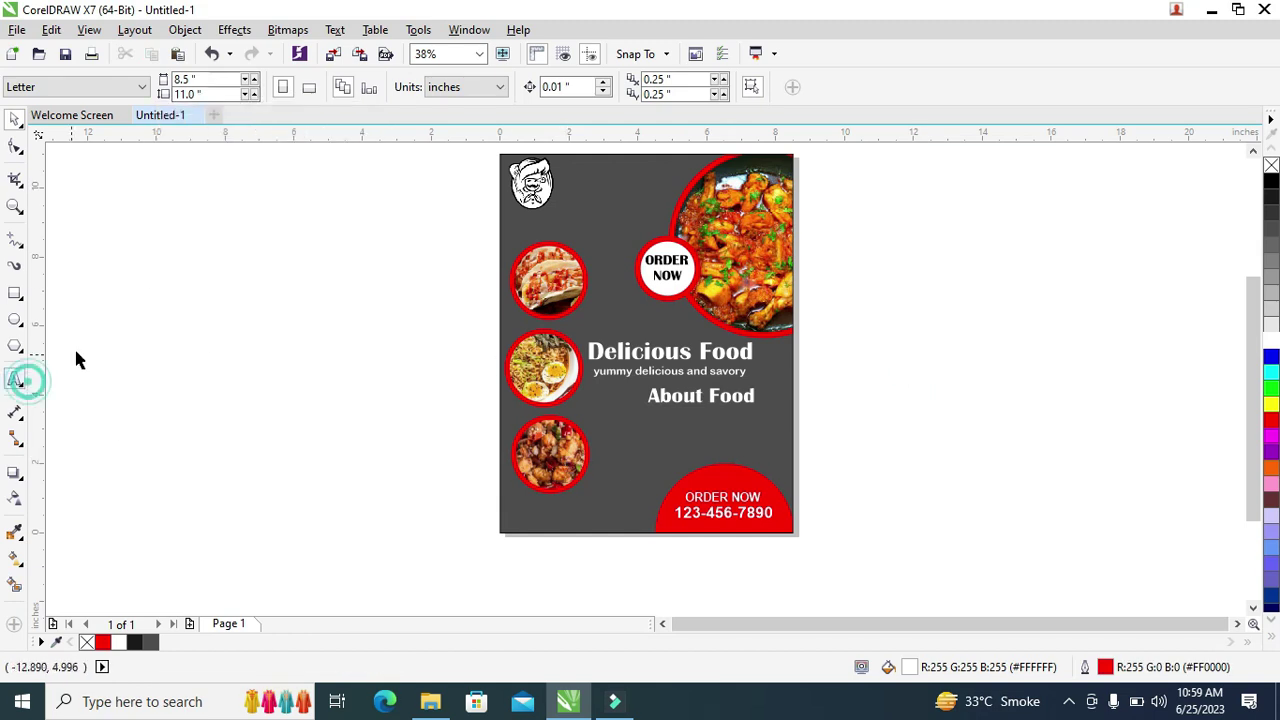
{"action": "left_click", "coordinate": [150, 318]}
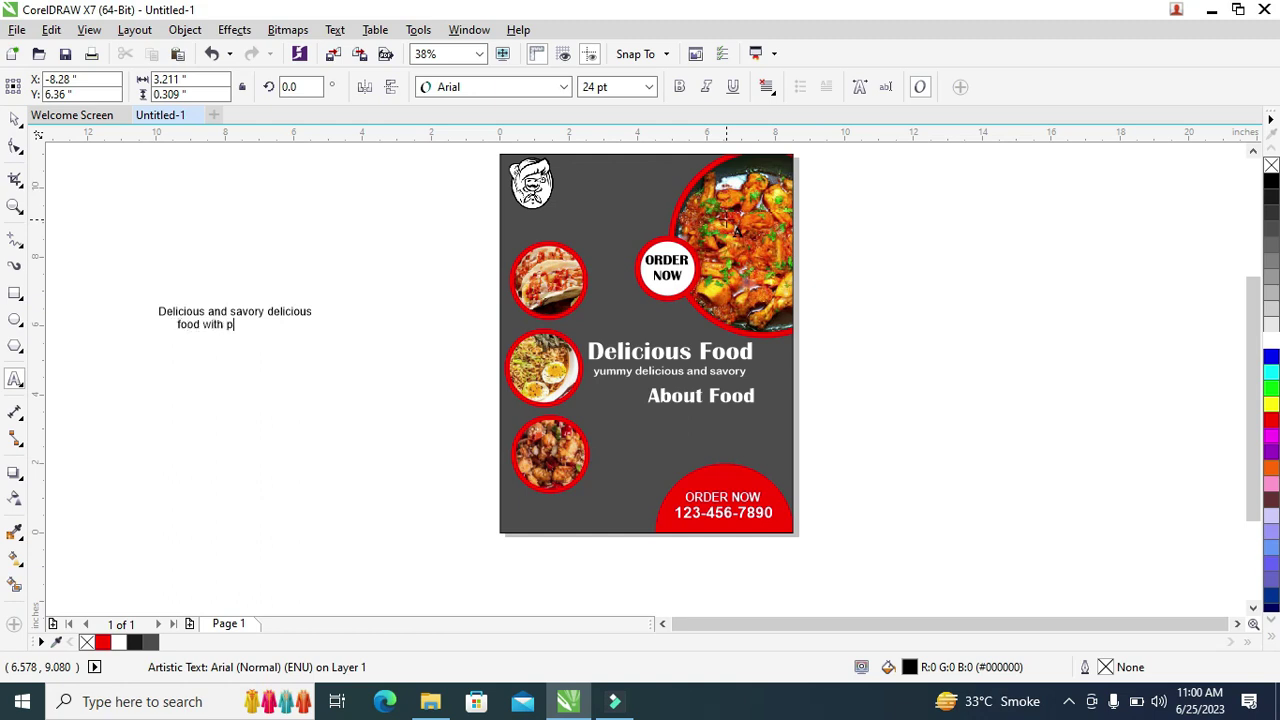
{"action": "type", "text": "mquality"}
{"action": "key", "text": "BackSpace"}
{"action": "key", "text": "BackSpace"}
{"action": "key", "text": "BackSpace"}
{"action": "key", "text": "BackSpace"}
{"action": "key", "text": "BackSpace"}
{"action": "key", "text": "BackSpace"}
{"action": "key", "text": "BackSpace"}
{"action": "key", "text": "BackSpace"}
{"action": "key", "text": "BackSpace"}
{"action": "key", "text": "BackSpace"}
{"action": "key", "text": "BackSpace"}
{"action": "type", "text": "food with pr"}
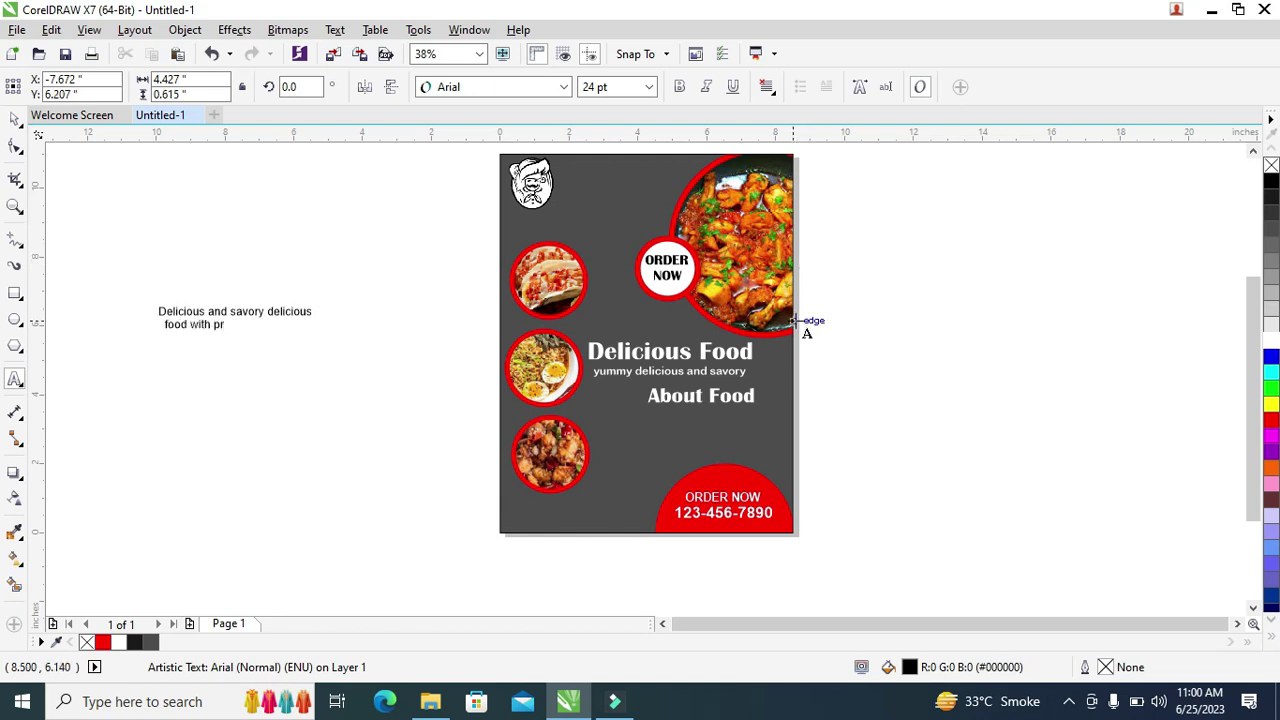
{"action": "type", "text": "emuim quality"}
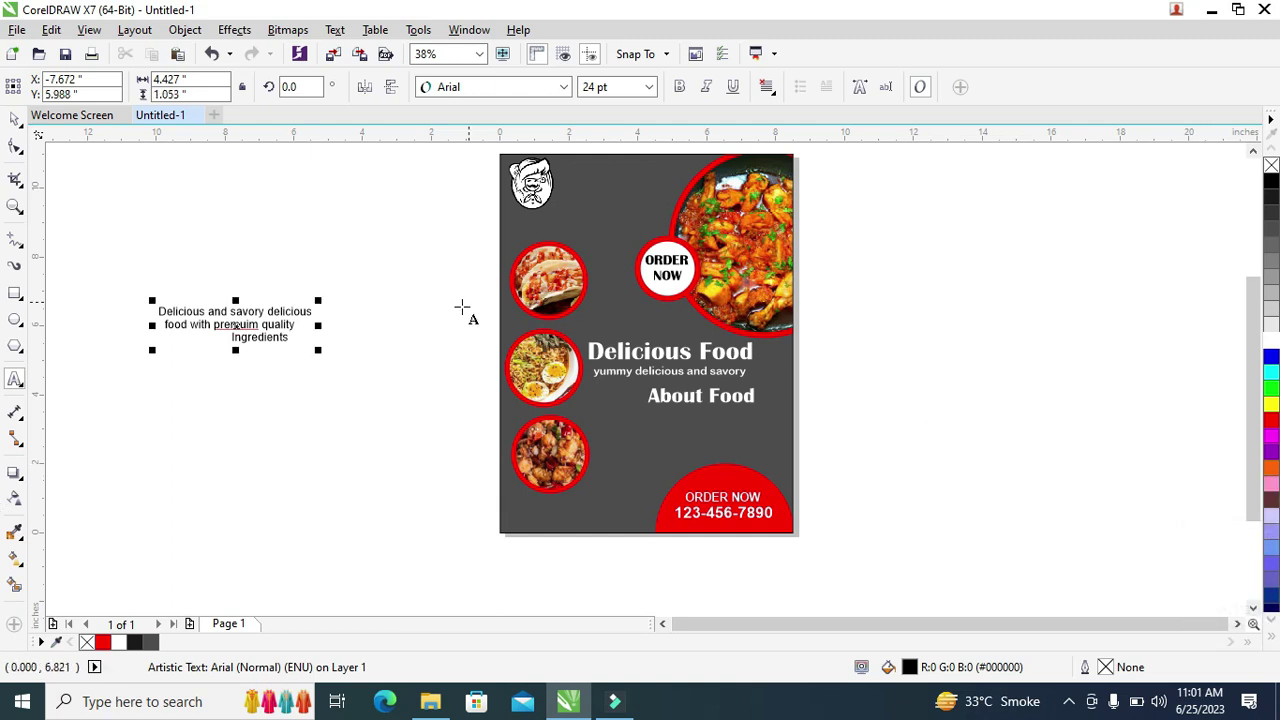
- Set the three-line description to Arial Rounded MT Bold and place it in white below About Food
{"action": "left_click", "coordinate": [14, 118]}
{"action": "left_click", "coordinate": [564, 87]}
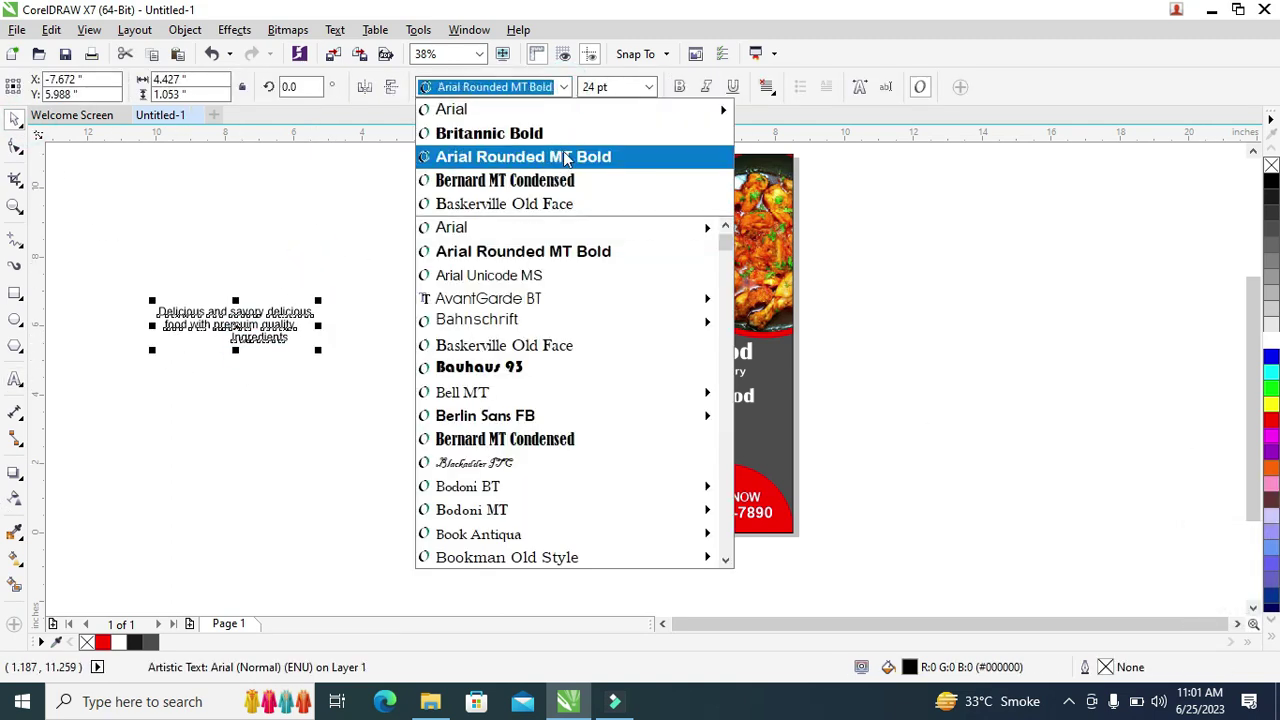
{"action": "left_click", "coordinate": [500, 157]}
{"action": "left_click_drag", "start_coordinate": [237, 327], "coordinate": [676, 434]}
{"action": "left_click", "coordinate": [1020, 387]}
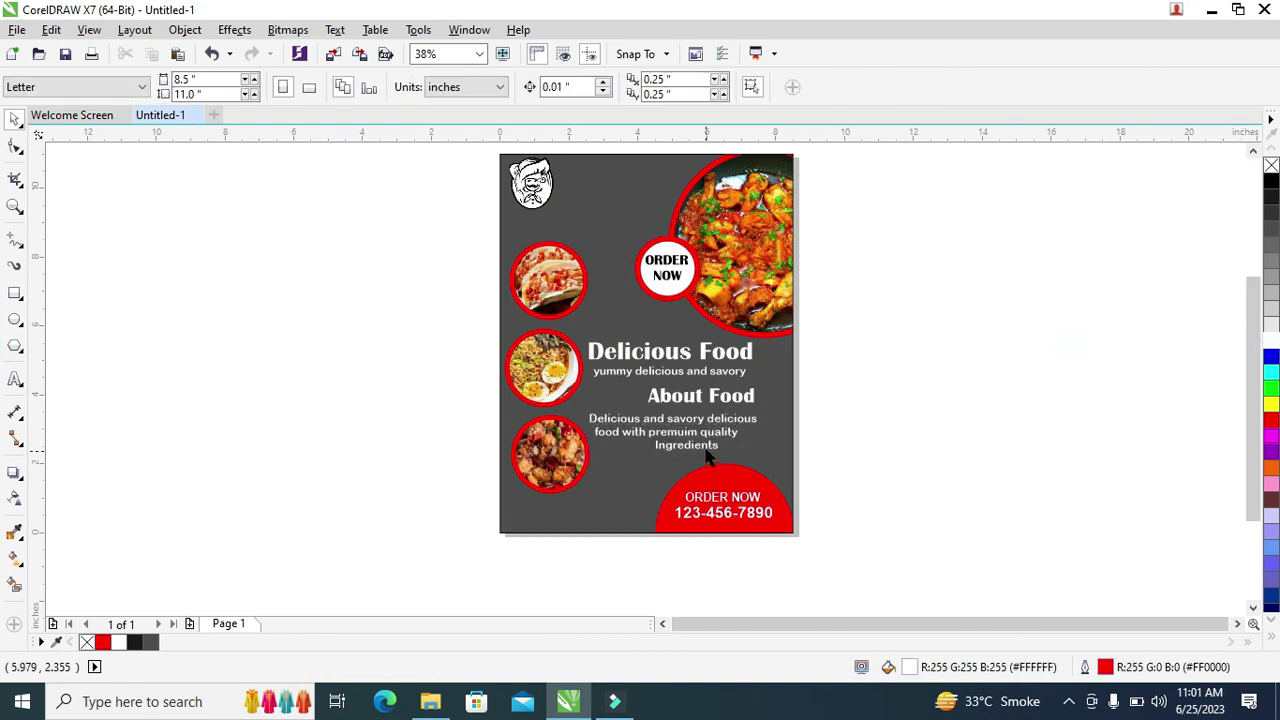
{"action": "key", "text": "F8"}
{"action": "scroll", "coordinate": [703, 430], "scroll_direction": "up", "scroll_amount": 1}
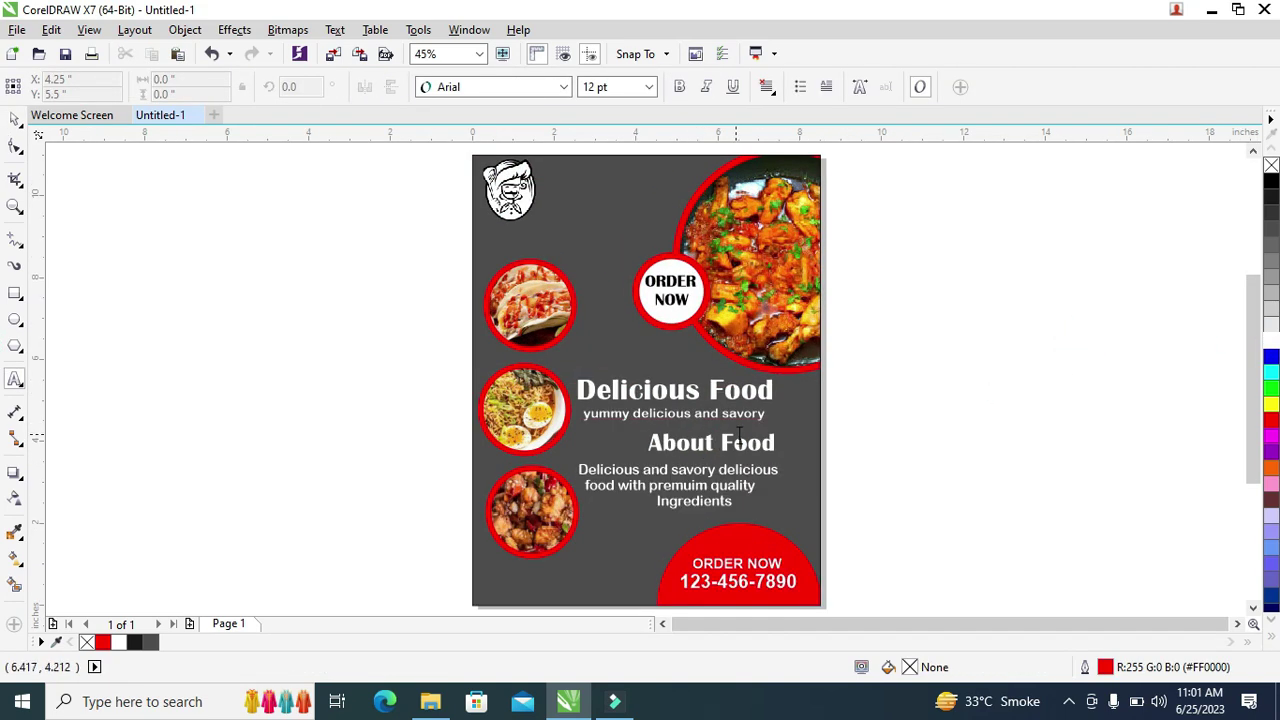
{"action": "left_click", "coordinate": [1069, 701]}
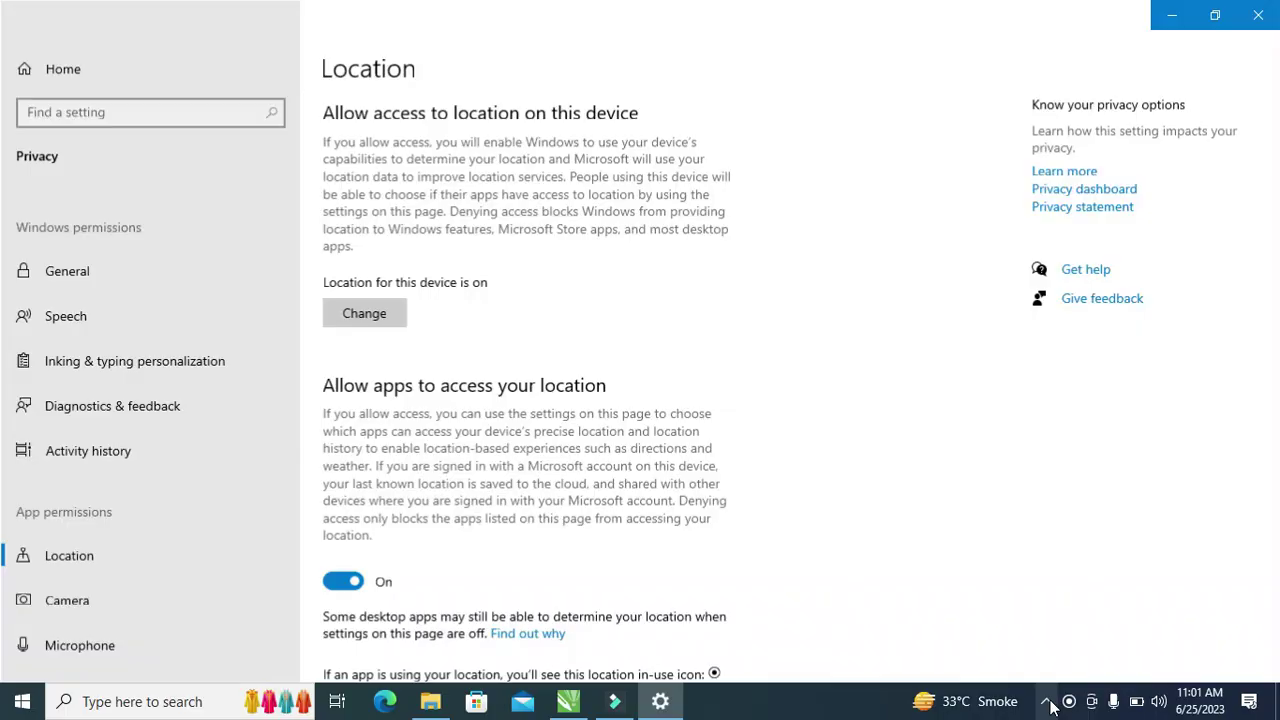